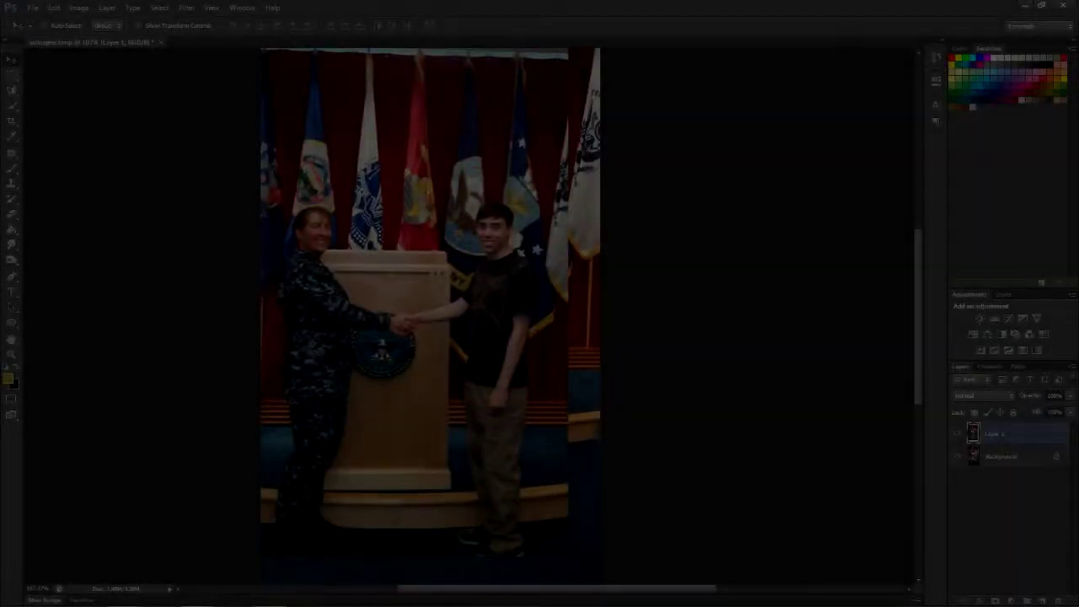
Trace the young man's outline from his hair down and around both shoes.
{"action": "scroll", "coordinate": [475, 162], "scroll_direction": "up", "scroll_amount": 5}
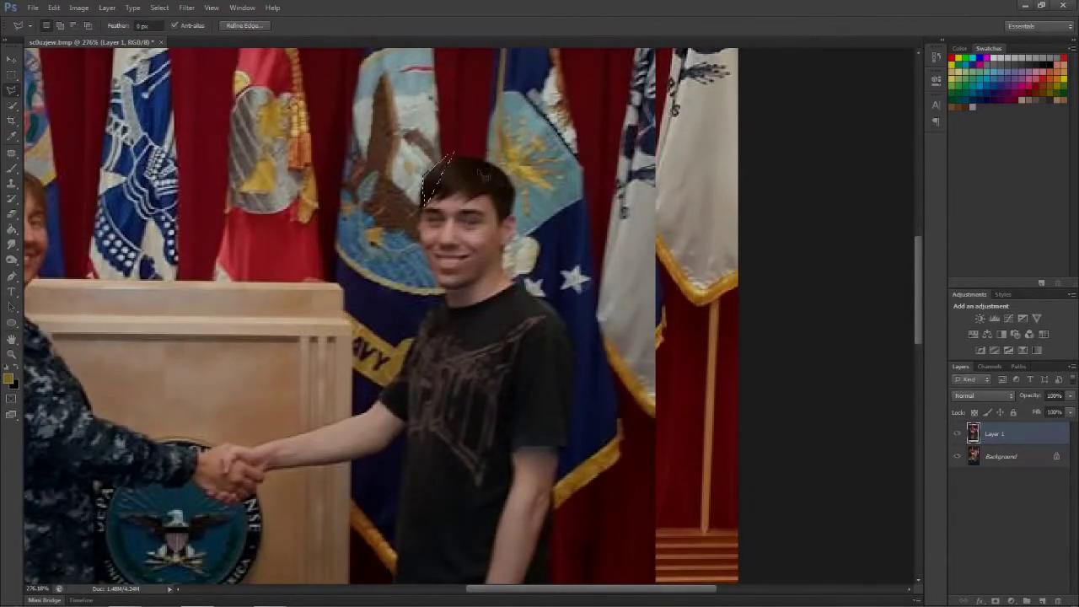
{"action": "left_click_drag", "start_coordinate": [474, 162], "coordinate": [428, 221]}
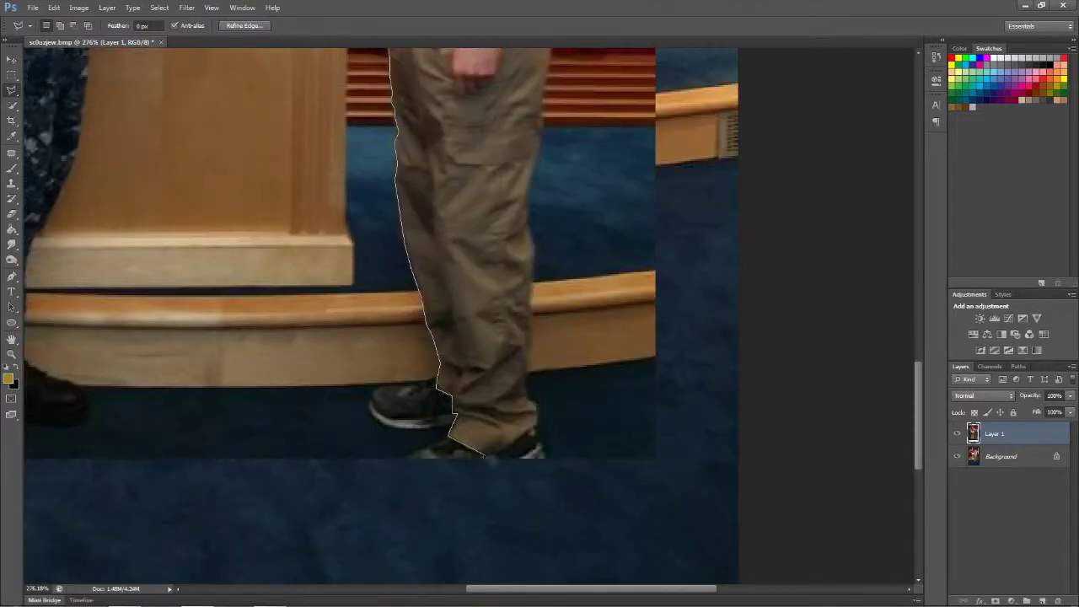
{"action": "scroll", "coordinate": [451, 448], "scroll_direction": "down", "scroll_amount": 5}
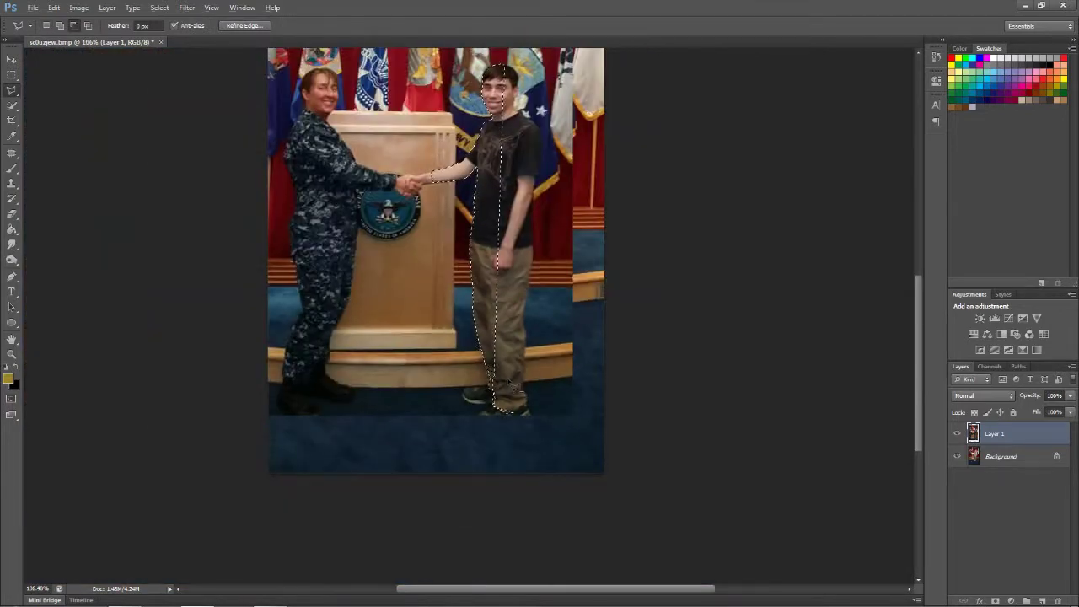
{"action": "scroll", "coordinate": [451, 449], "scroll_direction": "up", "scroll_amount": 7}
{"action": "left_click_drag", "start_coordinate": [434, 394], "coordinate": [428, 459]}
{"action": "left_click_drag", "start_coordinate": [503, 446], "coordinate": [473, 469]}
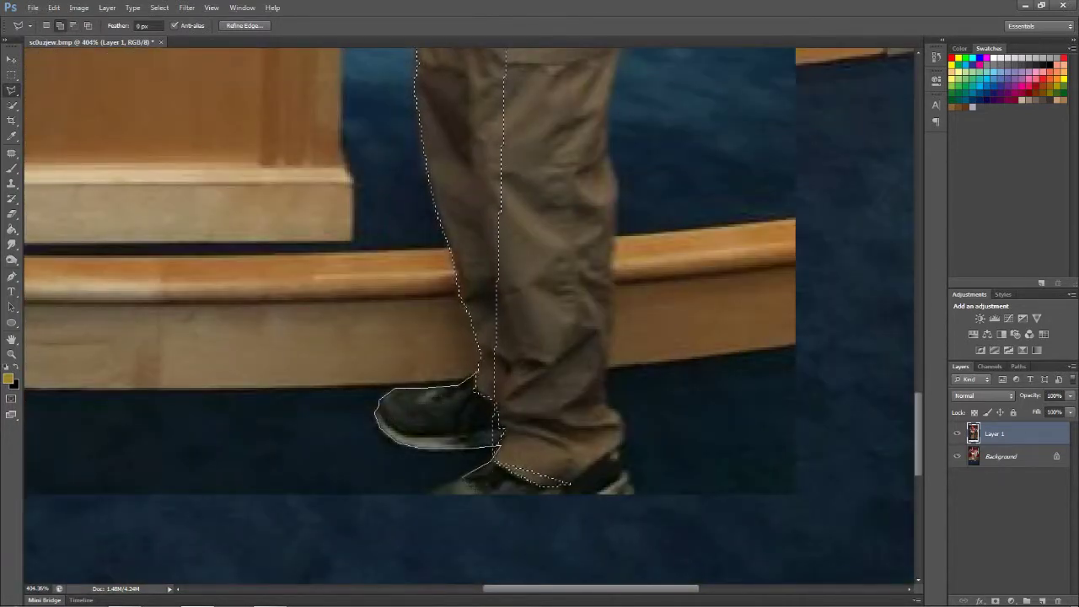
{"action": "left_click_drag", "start_coordinate": [548, 521], "coordinate": [634, 480]}
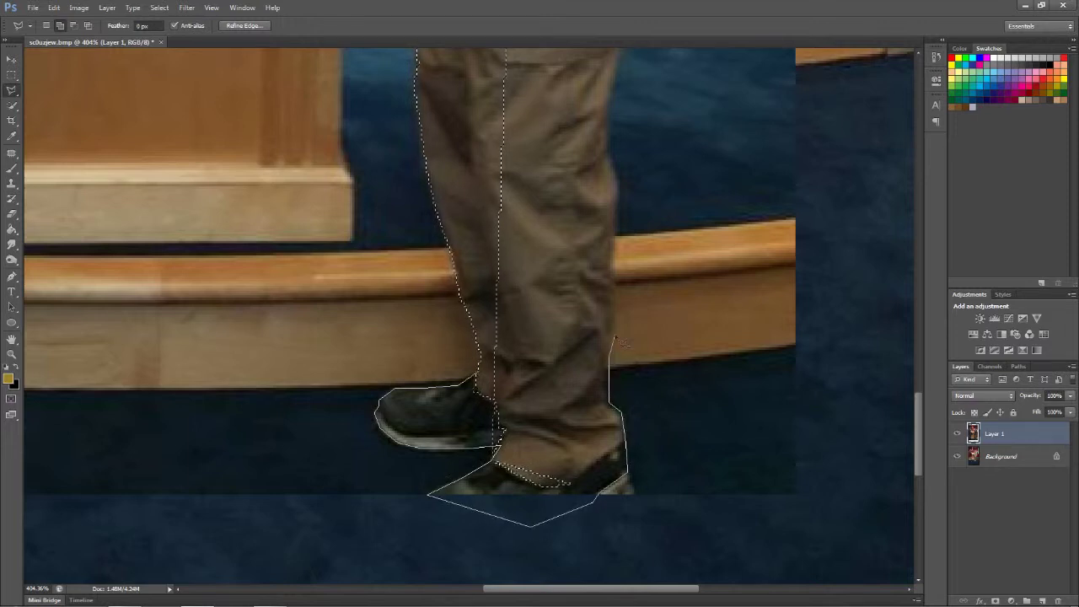
{"action": "double_click", "coordinate": [491, 407]}
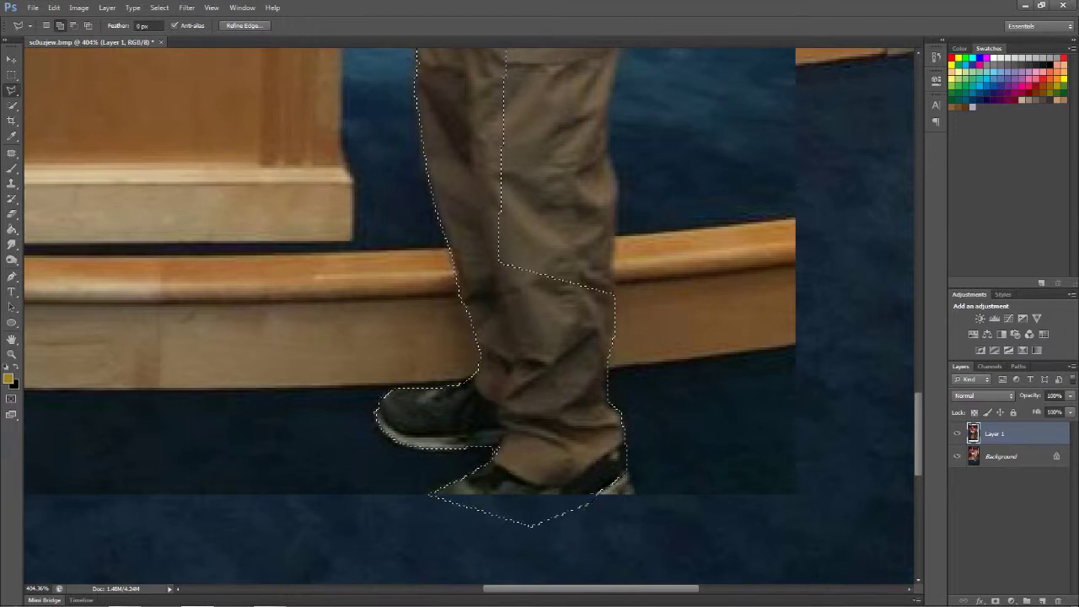
Trace up his trousers, arm and shoulder and close the full-body selection.
{"action": "scroll", "coordinate": [491, 406], "scroll_direction": "up", "scroll_amount": 3}
{"action": "mouse_move", "coordinate": [614, 388]}
{"action": "left_mouse_down"}
{"action": "mouse_move", "coordinate": [609, 313]}
{"action": "mouse_move", "coordinate": [622, 244]}
{"action": "left_mouse_up"}
{"action": "scroll", "coordinate": [634, 192], "scroll_direction": "up", "scroll_amount": 3}
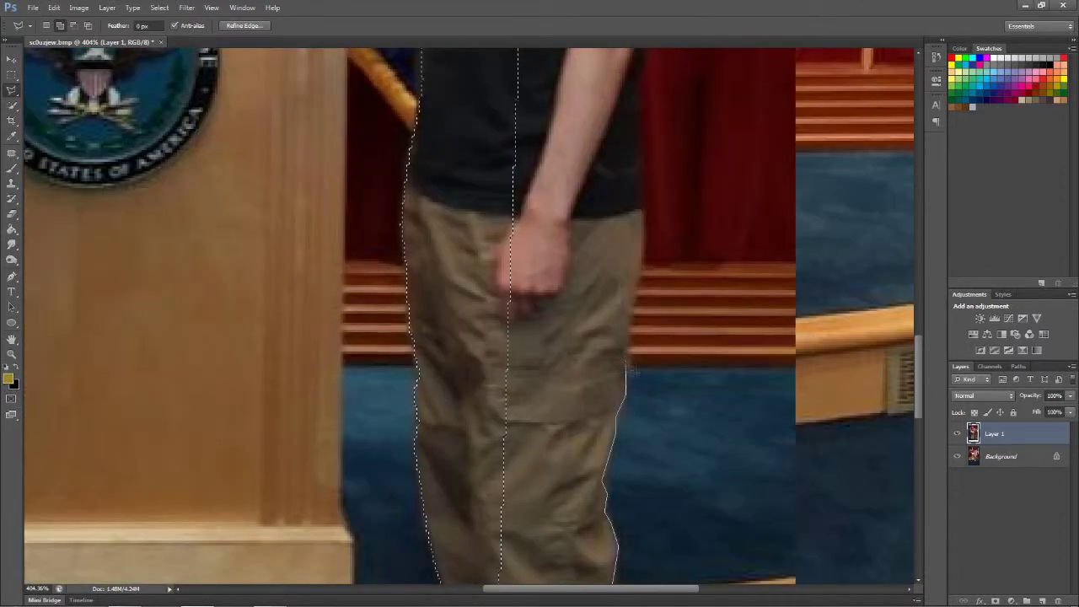
{"action": "scroll", "coordinate": [647, 253], "scroll_direction": "up", "scroll_amount": 3}
{"action": "left_click_drag", "start_coordinate": [646, 399], "coordinate": [651, 214]}
{"action": "scroll", "coordinate": [666, 139], "scroll_direction": "up", "scroll_amount": 3}
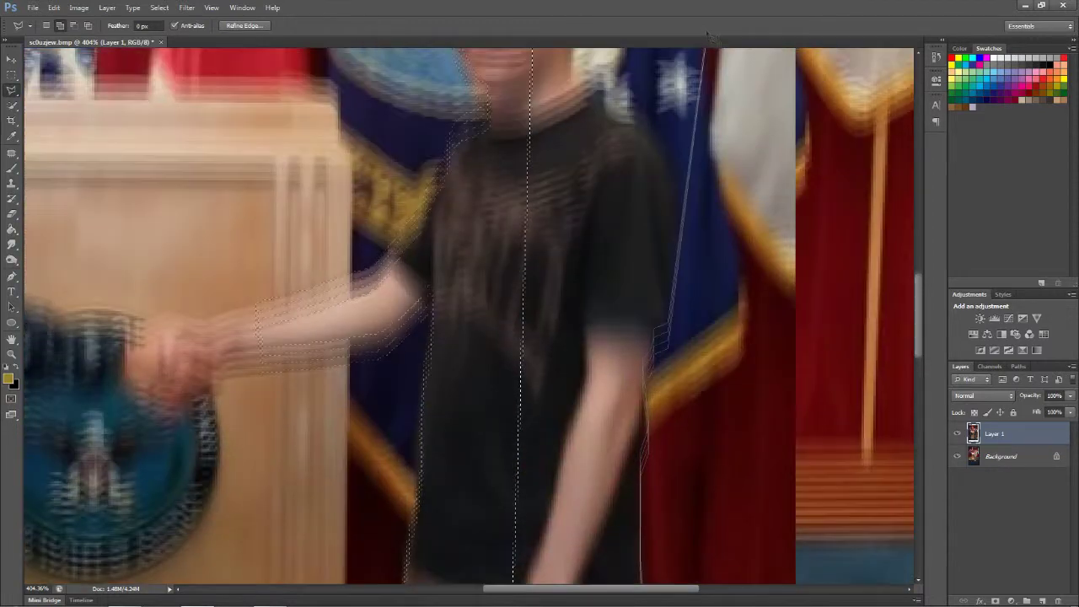
{"action": "mouse_move", "coordinate": [663, 349]}
{"action": "left_mouse_down"}
{"action": "mouse_move", "coordinate": [689, 210]}
{"action": "mouse_move", "coordinate": [657, 153]}
{"action": "mouse_move", "coordinate": [573, 85]}
{"action": "mouse_move", "coordinate": [579, 390]}
{"action": "left_mouse_up"}
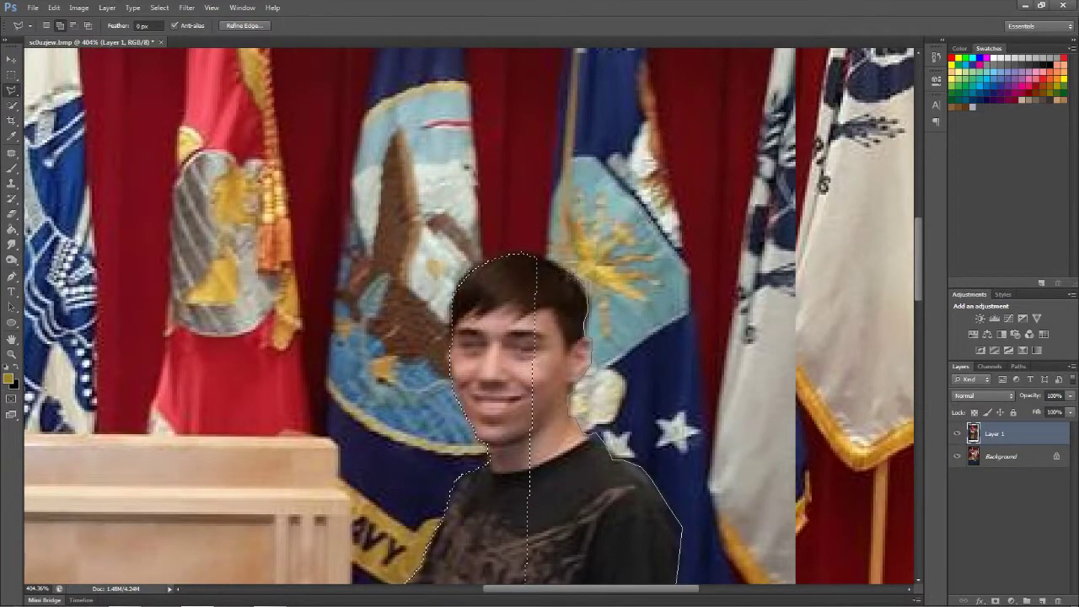
{"action": "scroll", "coordinate": [494, 349], "scroll_direction": "down", "scroll_amount": 2}
{"action": "scroll", "coordinate": [494, 349], "scroll_direction": "down", "scroll_amount": 3}
{"action": "scroll", "coordinate": [523, 445], "scroll_direction": "up", "scroll_amount": 4}
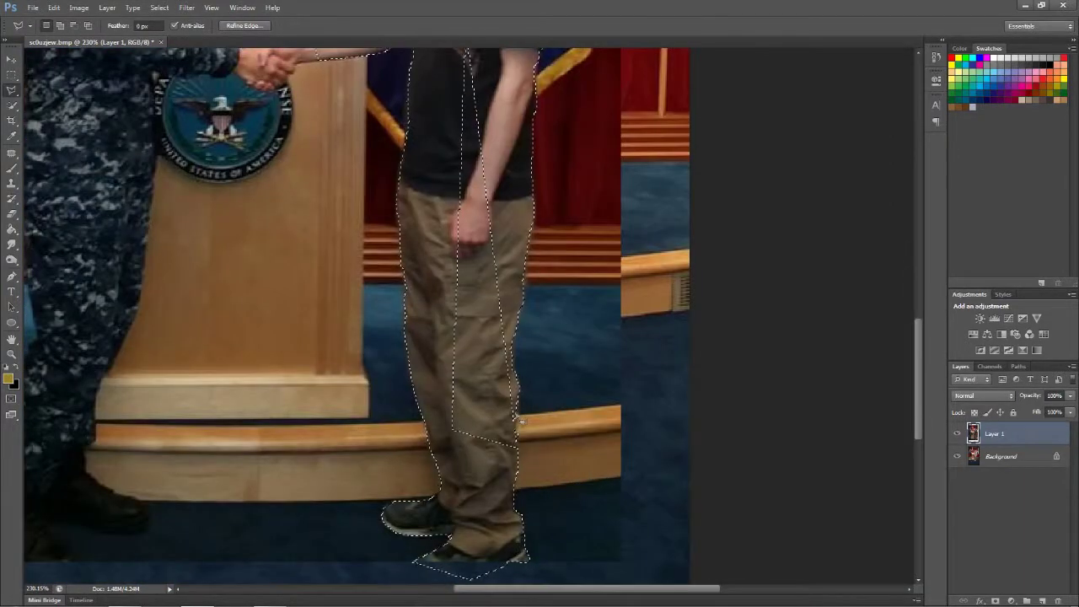
{"action": "scroll", "coordinate": [527, 448], "scroll_direction": "up", "scroll_amount": 4}
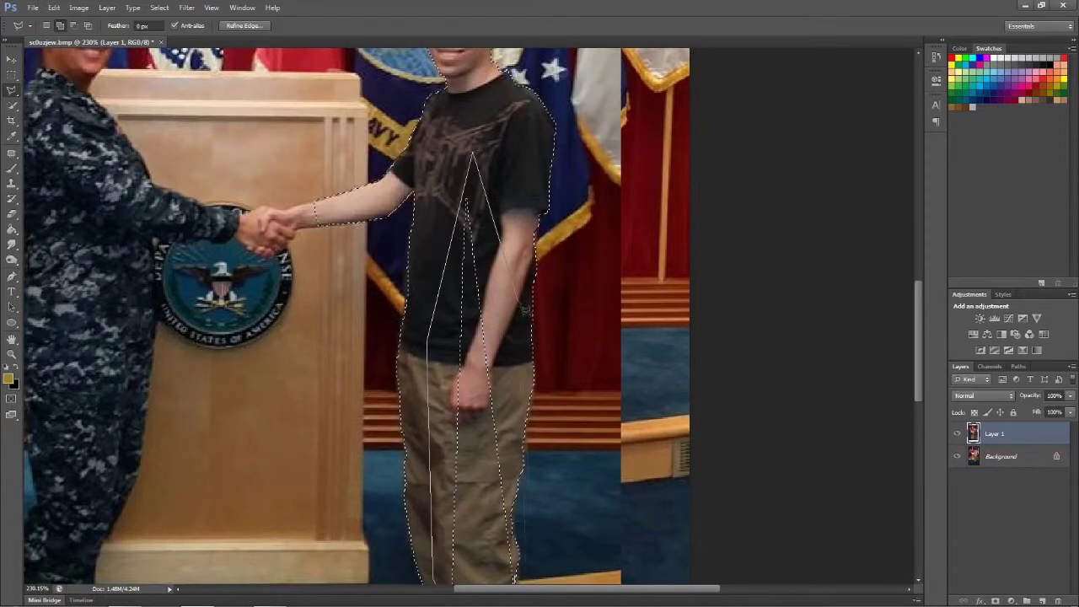
{"action": "scroll", "coordinate": [517, 402], "scroll_direction": "down", "scroll_amount": 3}
{"action": "double_click", "coordinate": [516, 400]}
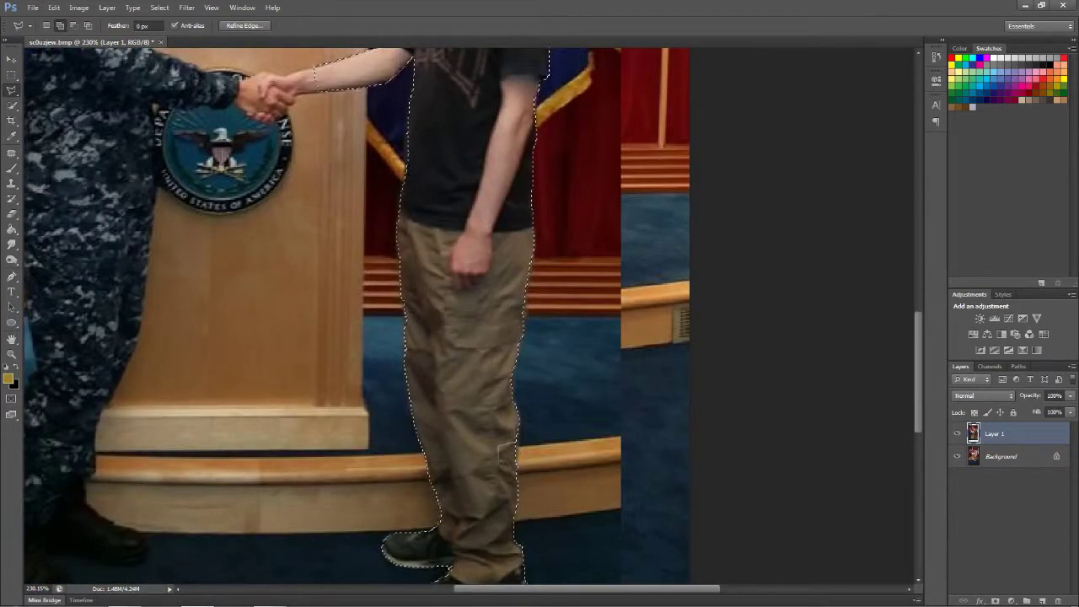
{"action": "key", "text": "ctrl+0"}
Copy the selected man to Layer 2 and move him over the soldier photo.
{"action": "key", "text": "ctrl+j"}
{"action": "left_click", "coordinate": [957, 456]}
{"action": "key", "text": "v"}
{"action": "mouse_move", "coordinate": [493, 253]}
{"action": "left_mouse_down"}
{"action": "mouse_move", "coordinate": [486, 177]}
{"action": "mouse_move", "coordinate": [511, 173]}
{"action": "mouse_move", "coordinate": [497, 179]}
{"action": "left_mouse_up"}
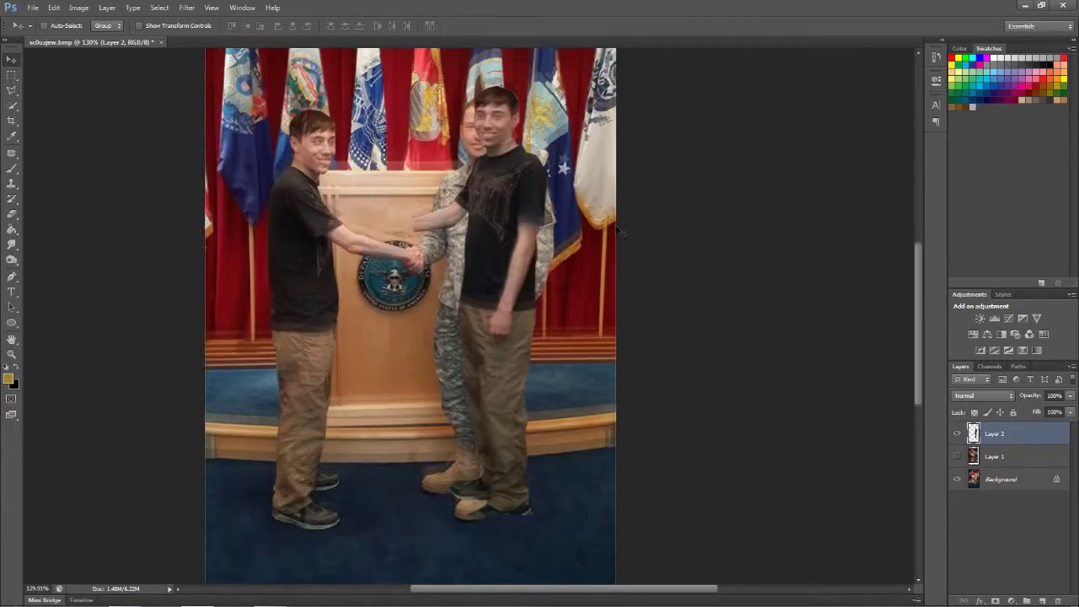
{"action": "left_click_drag", "start_coordinate": [505, 236], "coordinate": [540, 233]}
{"action": "left_click", "coordinate": [957, 456]}
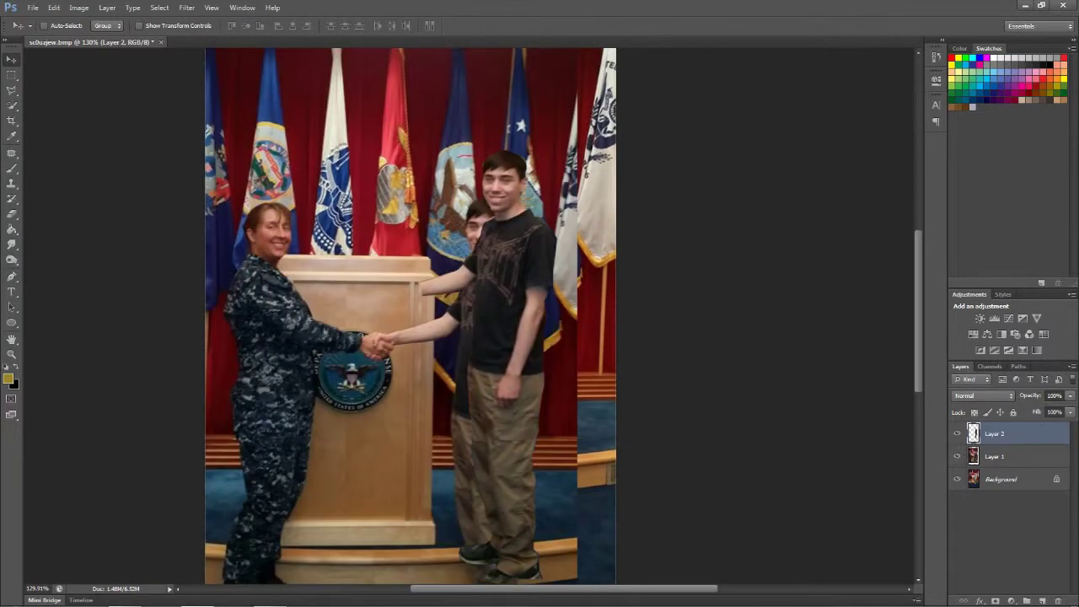
Copy the handshake from Layer 1 to a new layer and move it into place.
{"action": "key", "text": "m"}
{"action": "left_click", "coordinate": [995, 456]}
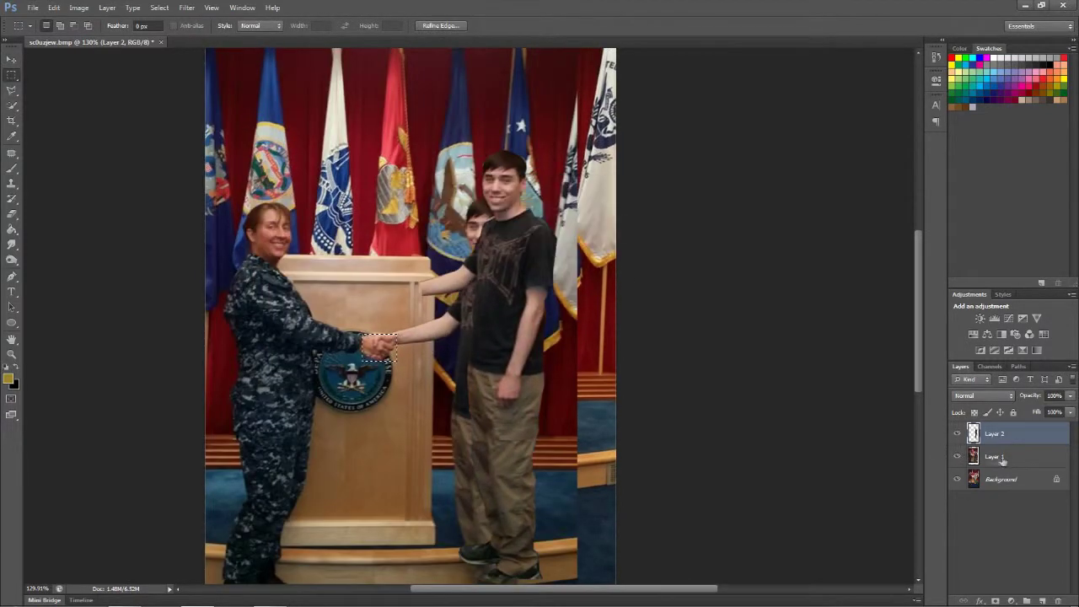
{"action": "key", "text": "ctrl+j"}
{"action": "left_click", "coordinate": [957, 479]}
{"action": "key", "text": "v"}
{"action": "left_click_drag", "start_coordinate": [380, 346], "coordinate": [421, 288]}
Hide the cut-out man and handshake layers and duplicate the Background layer.
{"action": "scroll", "coordinate": [417, 291], "scroll_direction": "up", "scroll_amount": 1, "text": "alt"}
{"action": "left_click_drag", "start_coordinate": [957, 456], "coordinate": [959, 443]}
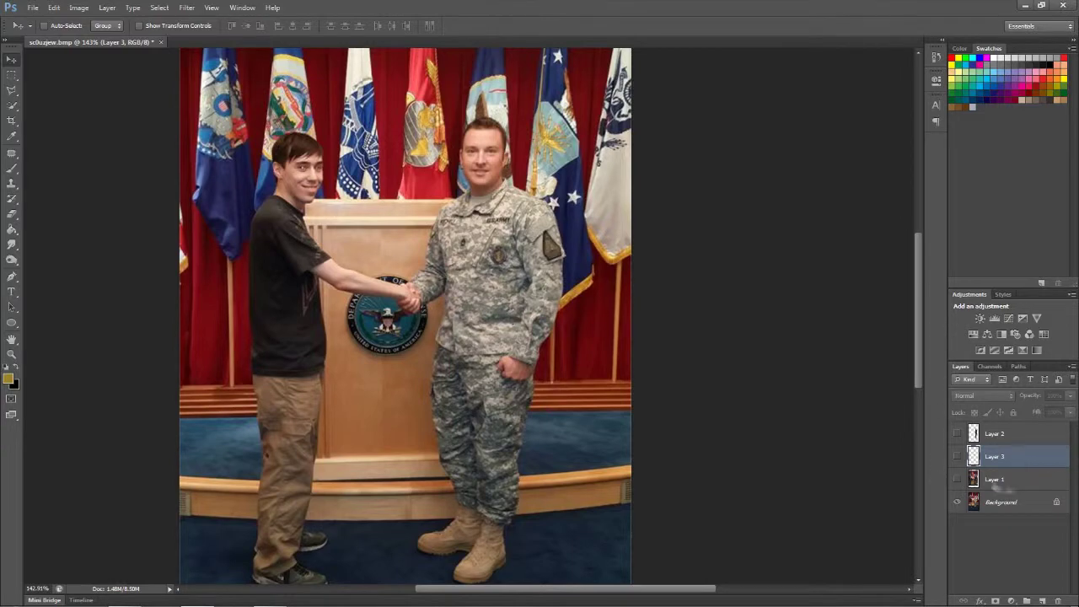
{"action": "left_click_drag", "start_coordinate": [1002, 502], "coordinate": [1043, 601]}
Patch the soldier out with nearby flags, undo the patches, and show Layer 2 again.
{"action": "left_click", "coordinate": [11, 152]}
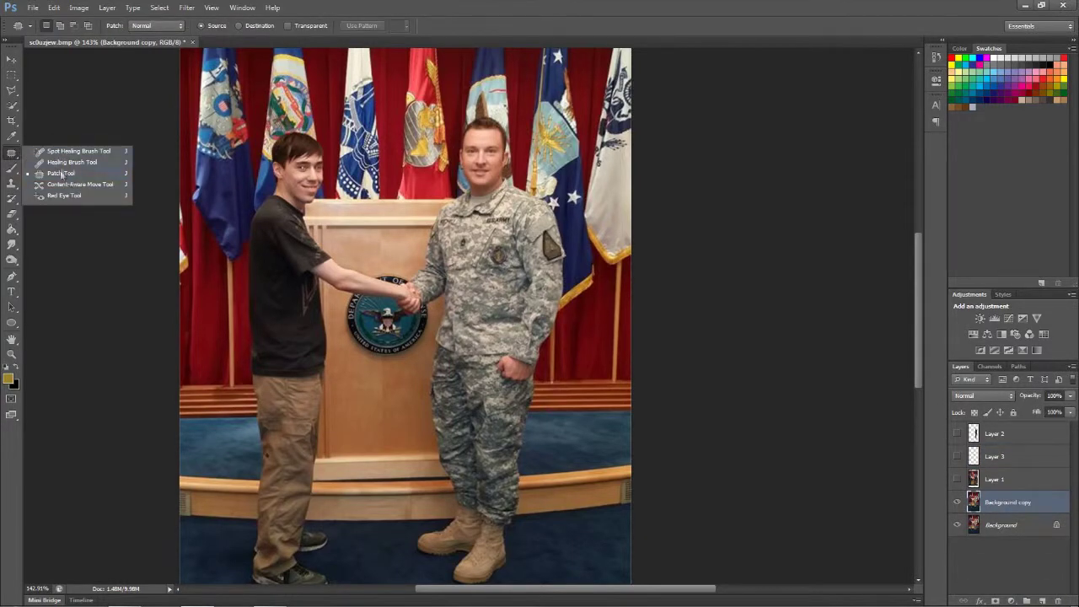
{"action": "left_click", "coordinate": [60, 173]}
{"action": "left_click_drag", "start_coordinate": [497, 337], "coordinate": [702, 356]}
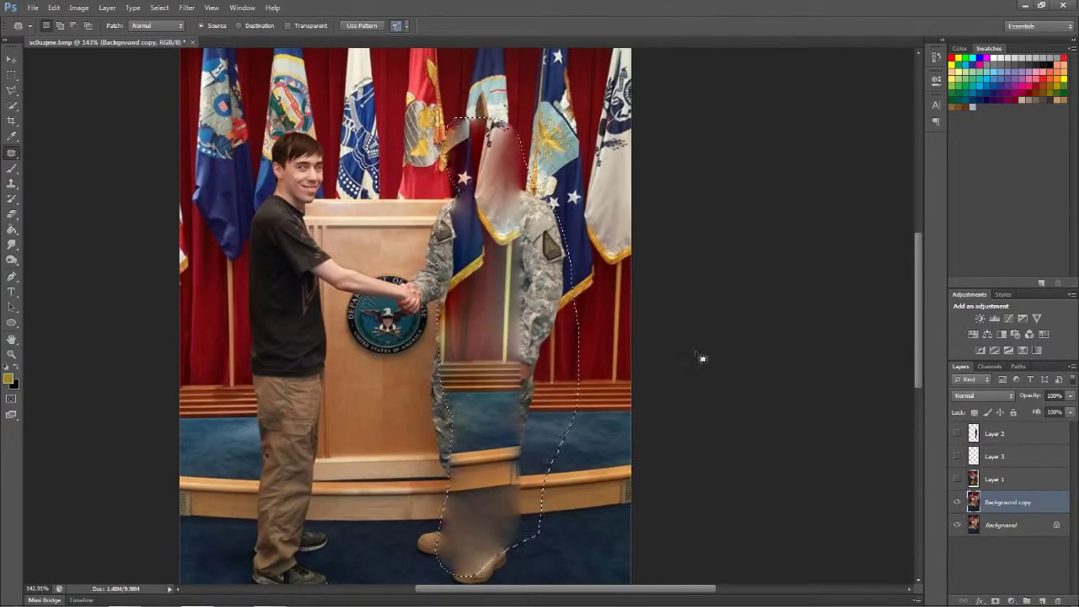
{"action": "left_click", "coordinate": [512, 231]}
{"action": "left_click_drag", "start_coordinate": [556, 390], "coordinate": [553, 389]}
{"action": "left_click_drag", "start_coordinate": [531, 337], "coordinate": [553, 238]}
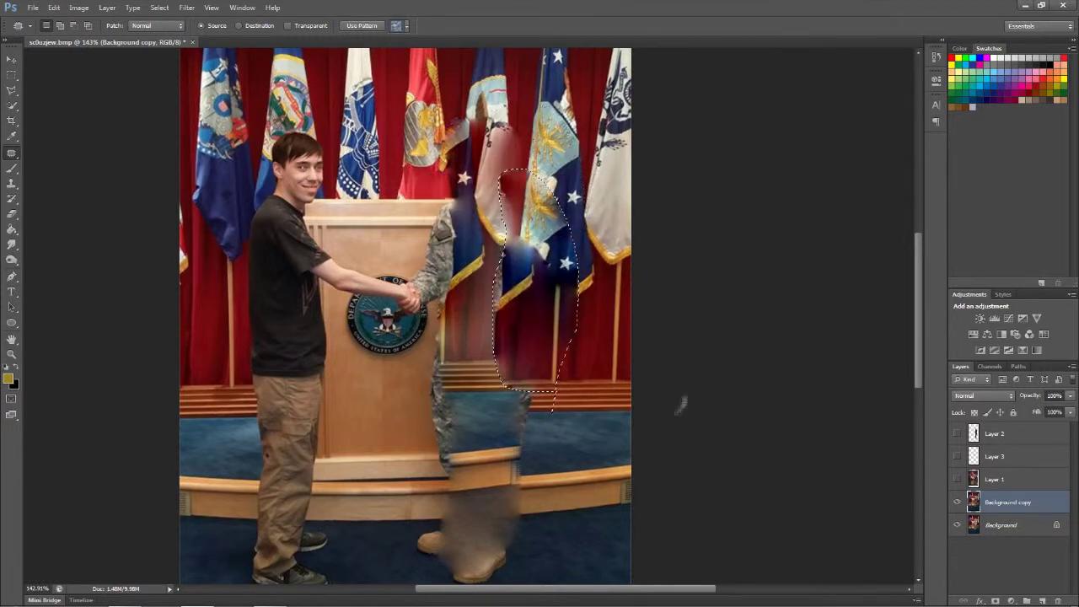
{"action": "key", "text": "ctrl+alt+z"}
{"action": "key", "text": "ctrl+alt+z"}
{"action": "key", "text": "ctrl+alt+z"}
{"action": "key", "text": "ctrl+alt+z"}
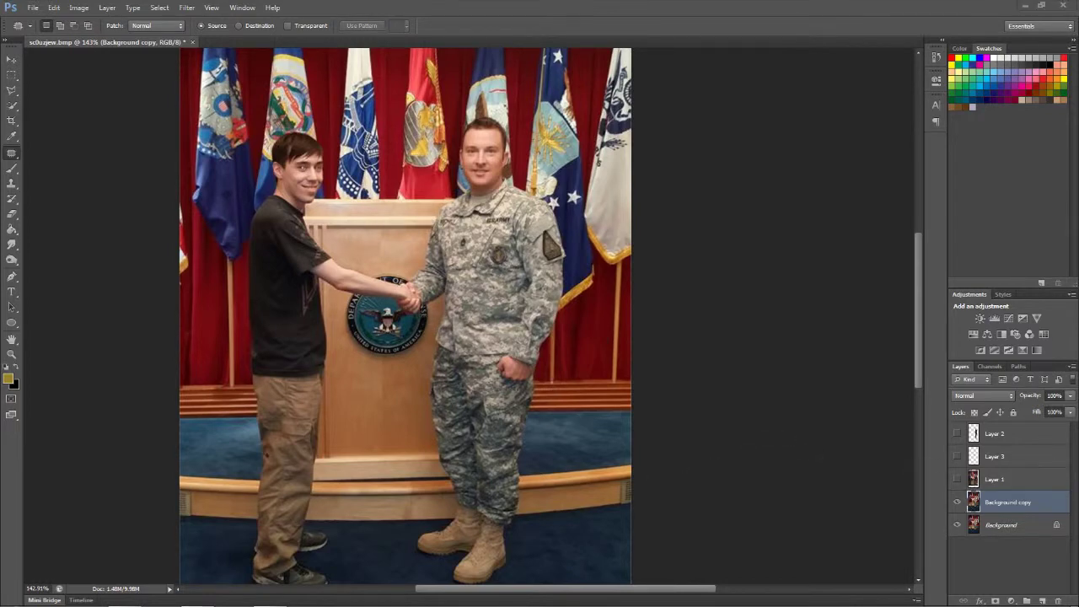
{"action": "left_click", "coordinate": [957, 434]}
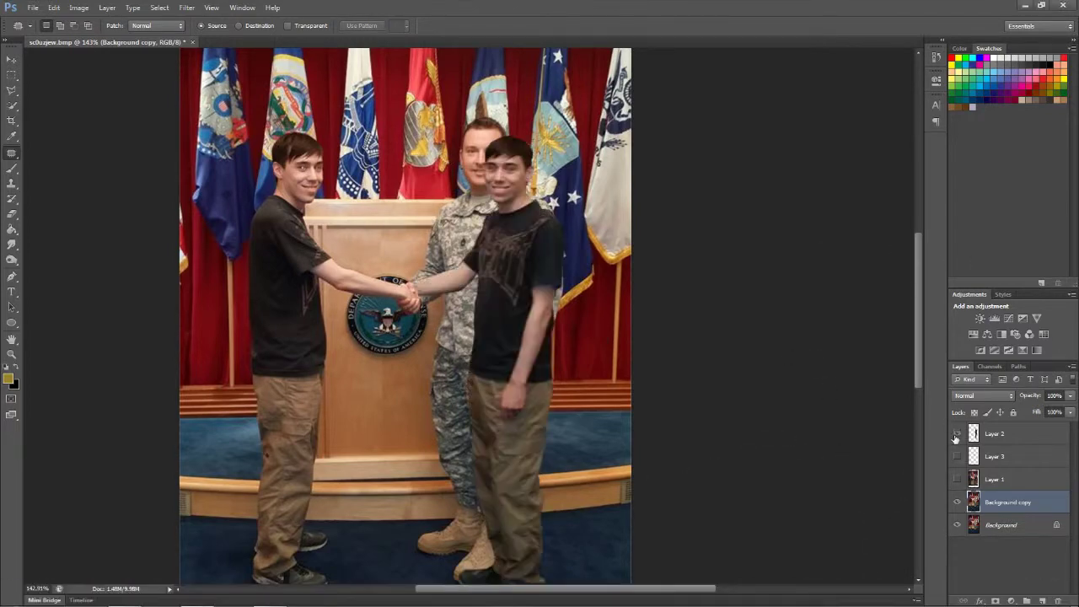
Brighten the cut-out man on Layer 2 with a raised Curves adjustment.
{"action": "key", "text": "v"}
{"action": "left_click_drag", "start_coordinate": [535, 319], "coordinate": [563, 337]}
{"action": "key", "text": "ctrl+z"}
{"action": "left_click", "coordinate": [995, 433]}
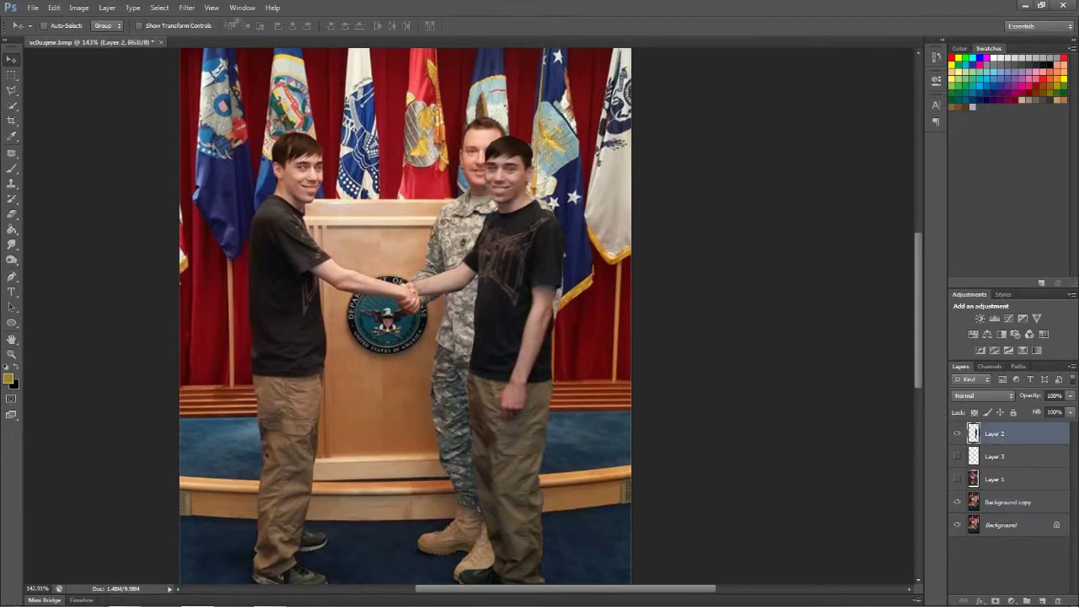
{"action": "left_click", "coordinate": [79, 8]}
{"action": "left_click", "coordinate": [231, 59]}
{"action": "left_click_drag", "start_coordinate": [832, 320], "coordinate": [833, 309]}
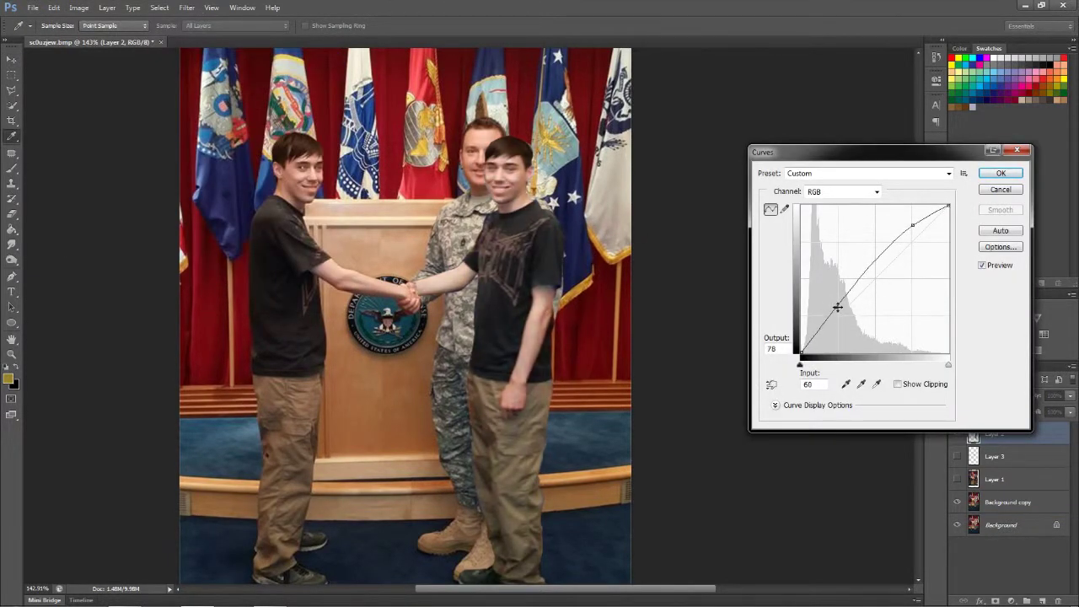
{"action": "left_click", "coordinate": [995, 173]}
Erase the hand patch overlap on Layer 3 with a size-10 eraser.
{"action": "left_click", "coordinate": [956, 456]}
{"action": "scroll", "coordinate": [409, 287], "scroll_direction": "up", "scroll_amount": 3}
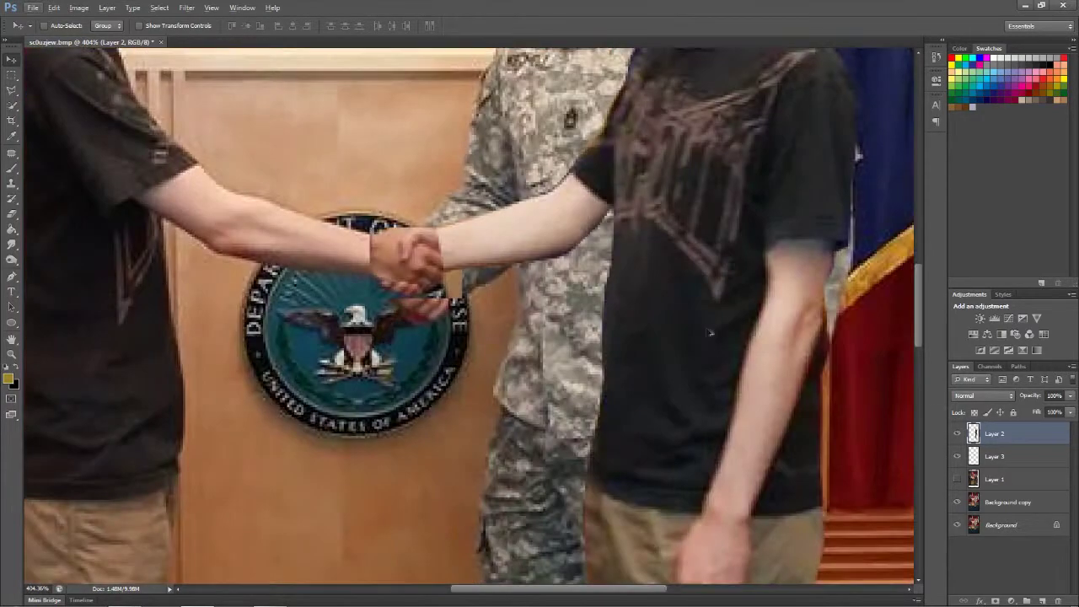
{"action": "scroll", "coordinate": [409, 286], "scroll_direction": "down", "scroll_amount": 4}
{"action": "key", "text": "e"}
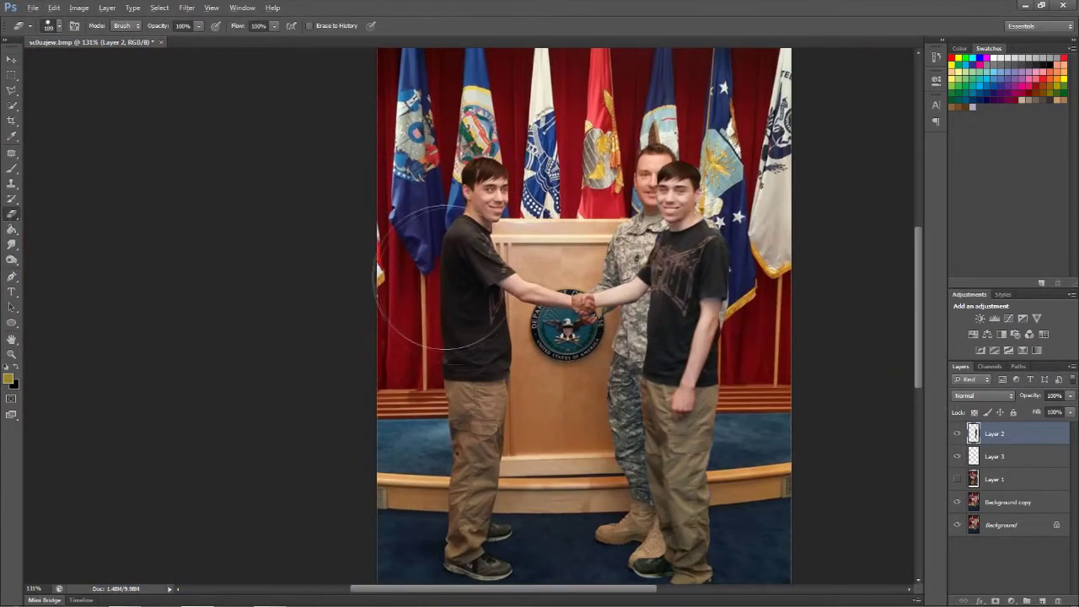
{"action": "scroll", "coordinate": [590, 304], "scroll_direction": "up", "scroll_amount": 5}
{"action": "right_click", "coordinate": [656, 276]}
{"action": "type", "text": "10"}
{"action": "key", "text": "Return"}
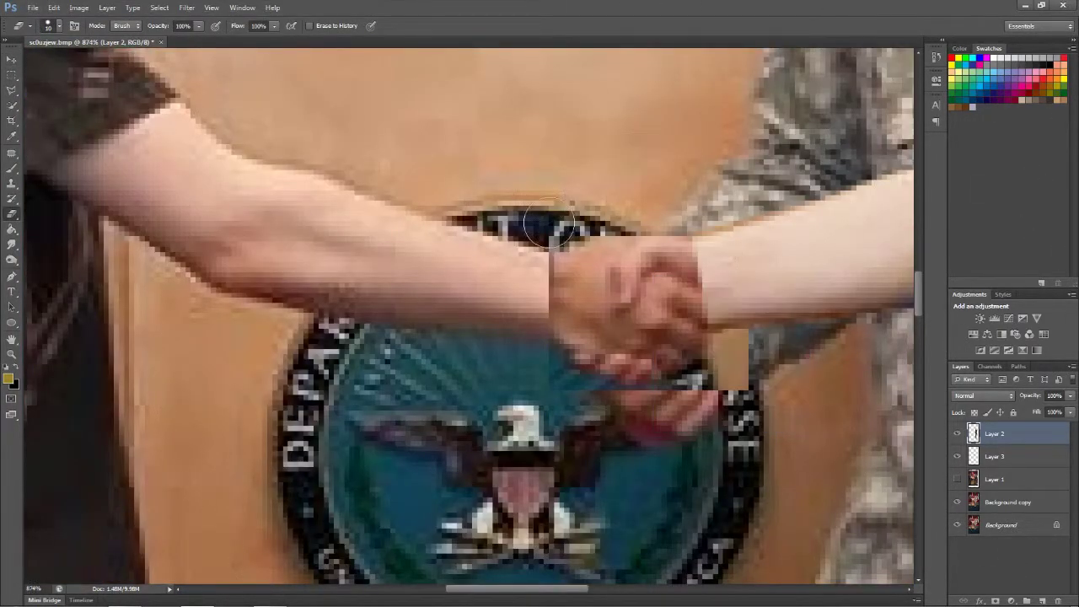
{"action": "left_click", "coordinate": [995, 456]}
{"action": "left_click_drag", "start_coordinate": [733, 354], "coordinate": [640, 375]}
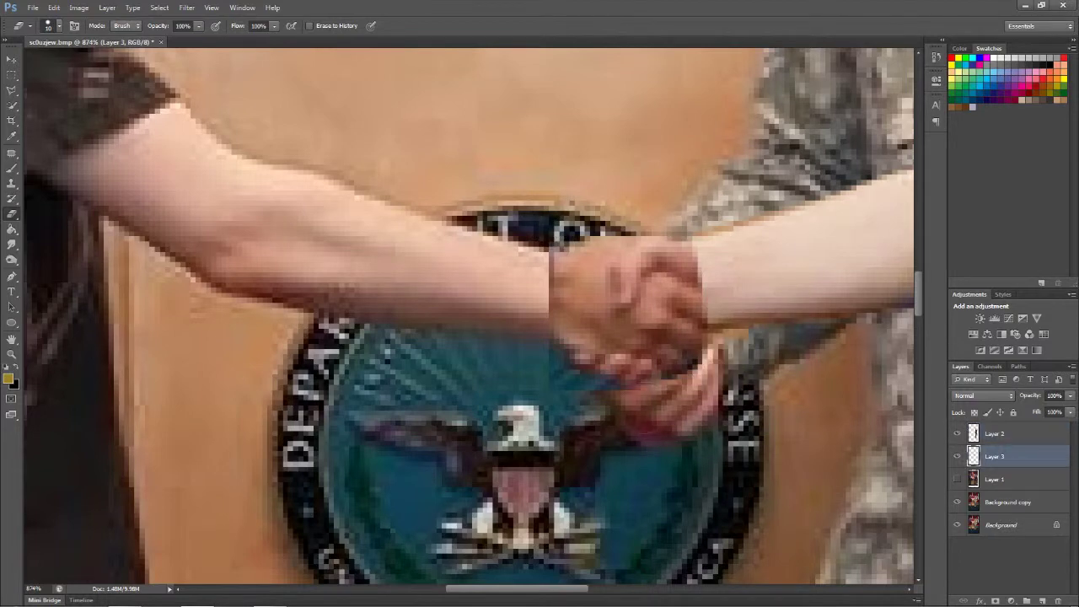
Select the duplicated man's layer and start Free Transform on it.
{"action": "scroll", "coordinate": [567, 396], "scroll_direction": "down", "scroll_amount": 5}
{"action": "key", "text": "alt+]"}
{"action": "key", "text": "ctrl+t"}
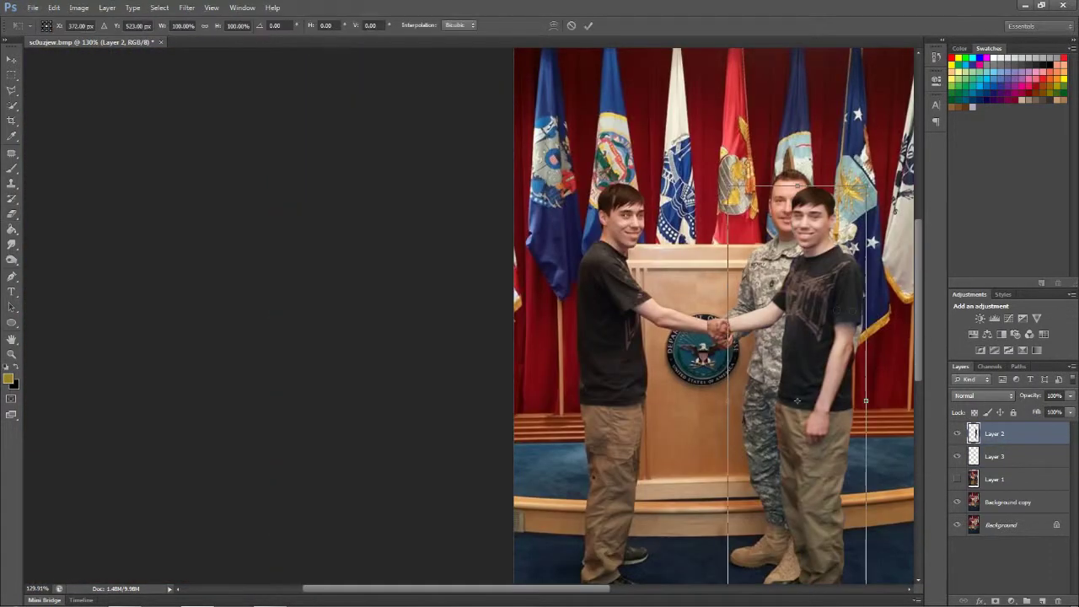
Lower the duplicated young man slightly and switch visibility to show Layer 1.
{"action": "left_click_drag", "start_coordinate": [847, 260], "coordinate": [847, 266]}
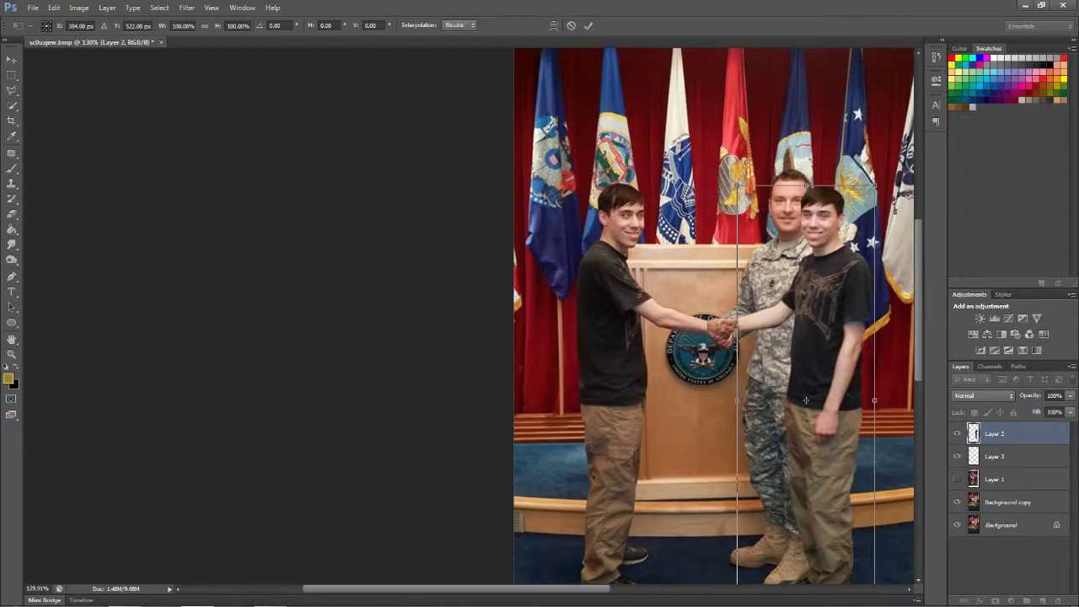
{"action": "key", "text": "Return"}
{"action": "key", "text": "e"}
{"action": "scroll", "coordinate": [783, 329], "scroll_direction": "up", "scroll_amount": 5}
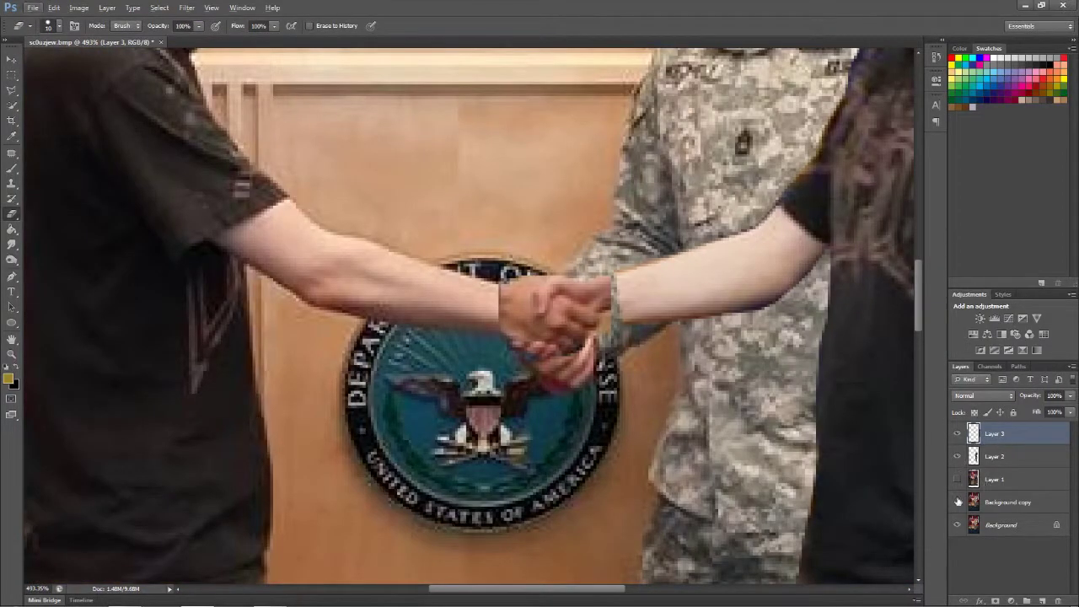
{"action": "left_click", "coordinate": [988, 502]}
{"action": "left_click_drag", "start_coordinate": [957, 503], "coordinate": [957, 525]}
{"action": "left_click", "coordinate": [957, 478]}
{"action": "scroll", "coordinate": [494, 455], "scroll_direction": "up", "scroll_amount": 3}
{"action": "scroll", "coordinate": [494, 455], "scroll_direction": "down", "scroll_amount": 3}
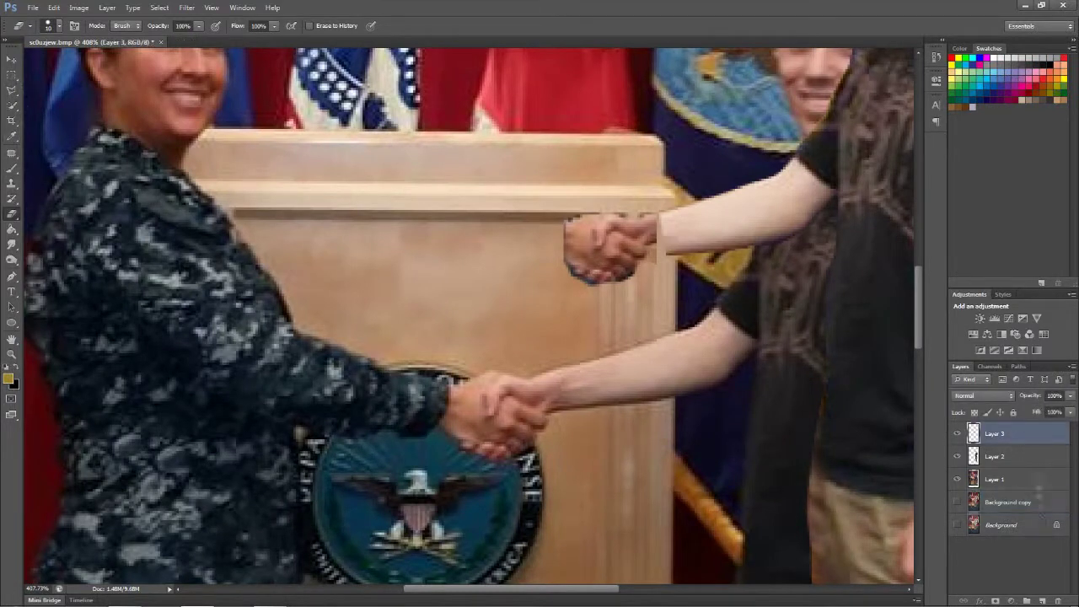
Delete the old hand patch layer and copy a fresh handshake selection to a new layer.
{"action": "left_click_drag", "start_coordinate": [995, 433], "coordinate": [1057, 601]}
{"action": "key", "text": "m"}
{"action": "mouse_move", "coordinate": [436, 413]}
{"action": "left_mouse_down"}
{"action": "mouse_move", "coordinate": [447, 425]}
{"action": "mouse_move", "coordinate": [523, 358]}
{"action": "left_mouse_up"}
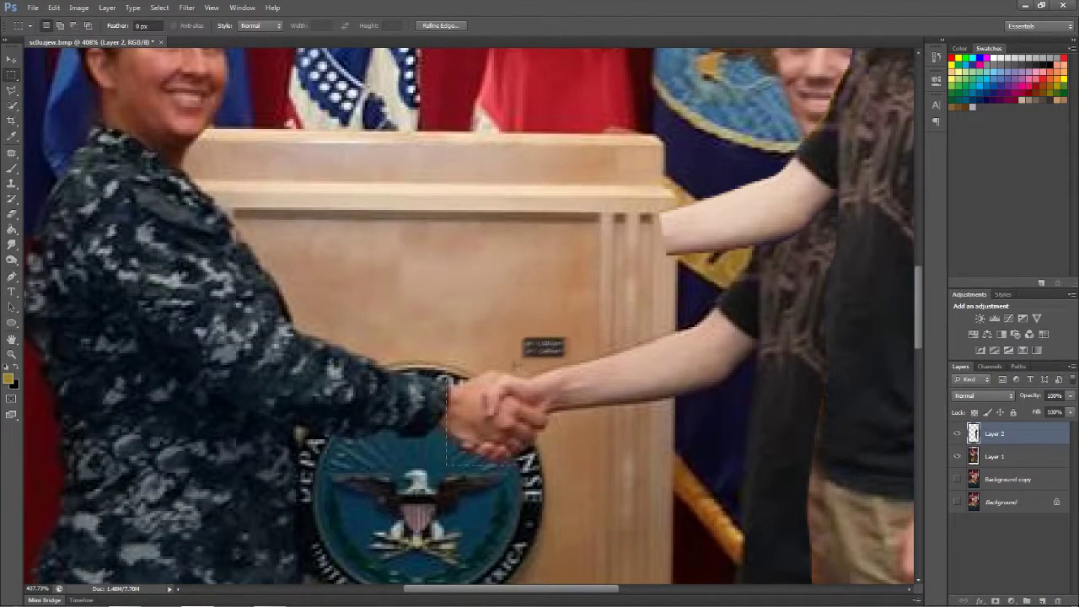
{"action": "key", "text": "ctrl+j"}
{"action": "left_click", "coordinate": [957, 433]}
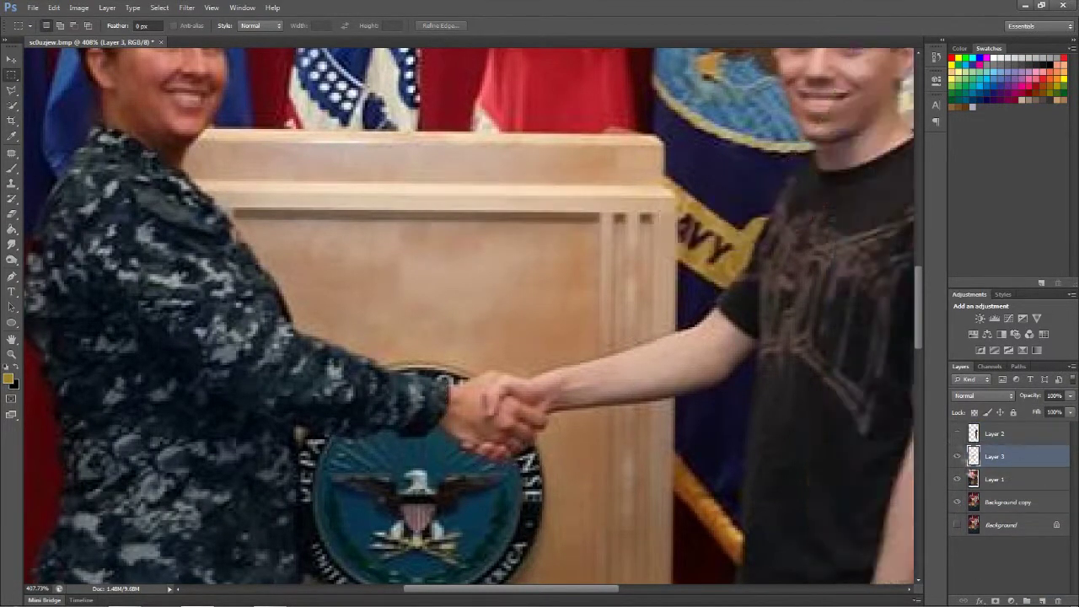
{"action": "left_click", "coordinate": [957, 433]}
{"action": "left_click", "coordinate": [957, 479]}
{"action": "left_click", "coordinate": [956, 502]}
Move the handshake patch up and right and rotate it slightly into line.
{"action": "key", "text": "v"}
{"action": "mouse_move", "coordinate": [548, 397]}
{"action": "left_mouse_down"}
{"action": "mouse_move", "coordinate": [645, 240]}
{"action": "mouse_move", "coordinate": [671, 237]}
{"action": "left_mouse_up"}
{"action": "key", "text": "ctrl+t"}
{"action": "left_click_drag", "start_coordinate": [765, 305], "coordinate": [761, 312]}
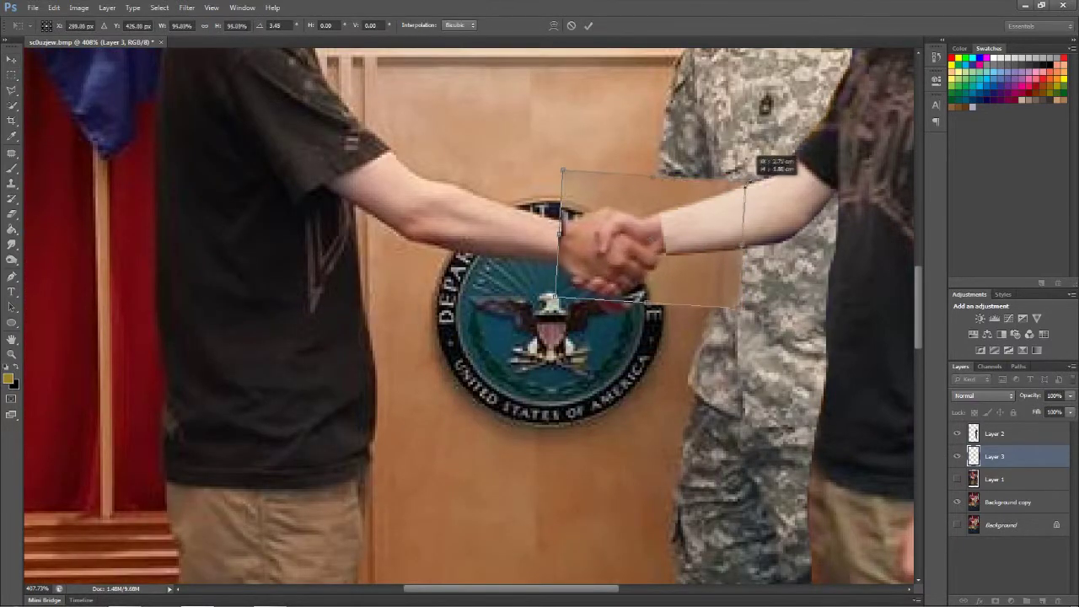
{"action": "key", "text": "Return"}
Brighten the handshake patch with a two-point Curves adjustment.
{"action": "left_click", "coordinate": [78, 8]}
{"action": "left_click", "coordinate": [291, 56]}
{"action": "left_click_drag", "start_coordinate": [893, 260], "coordinate": [895, 234]}
{"action": "left_click", "coordinate": [842, 299]}
{"action": "left_click", "coordinate": [896, 246]}
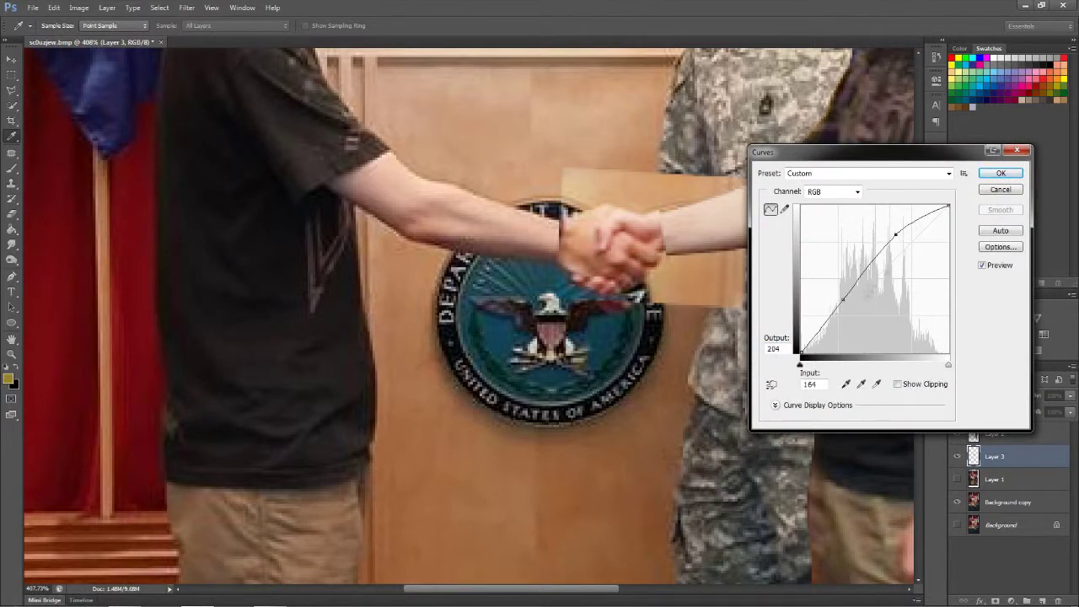
{"action": "left_click_drag", "start_coordinate": [843, 299], "coordinate": [843, 284]}
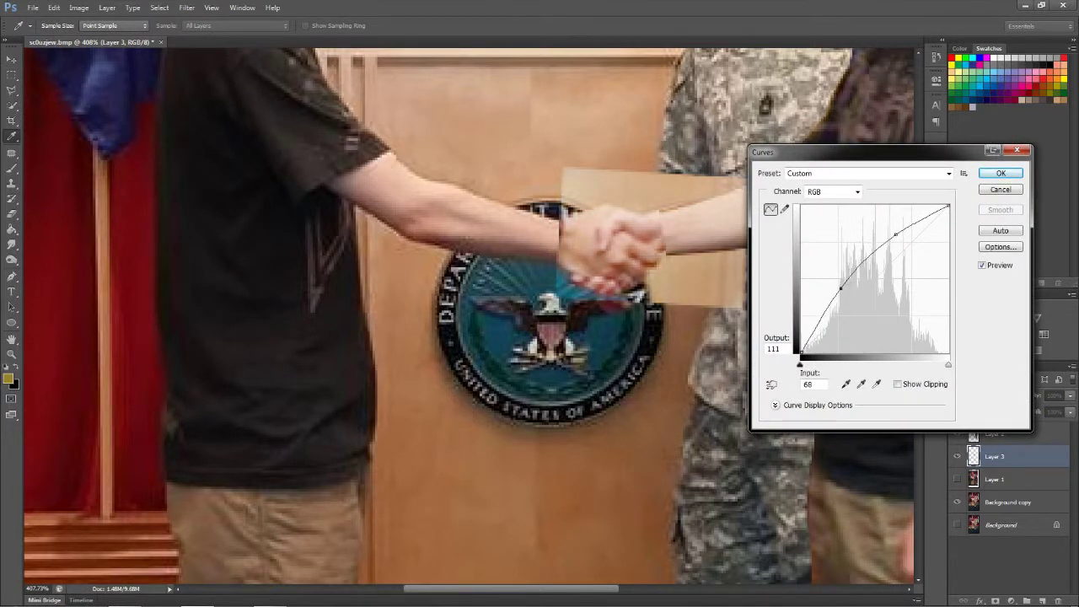
{"action": "left_click", "coordinate": [1000, 173]}
Erase the leftover beige edges above and right of the handshake.
{"action": "left_click", "coordinate": [11, 213]}
{"action": "mouse_move", "coordinate": [747, 168]}
{"action": "left_mouse_down"}
{"action": "mouse_move", "coordinate": [674, 193]}
{"action": "mouse_move", "coordinate": [591, 198]}
{"action": "left_mouse_up"}
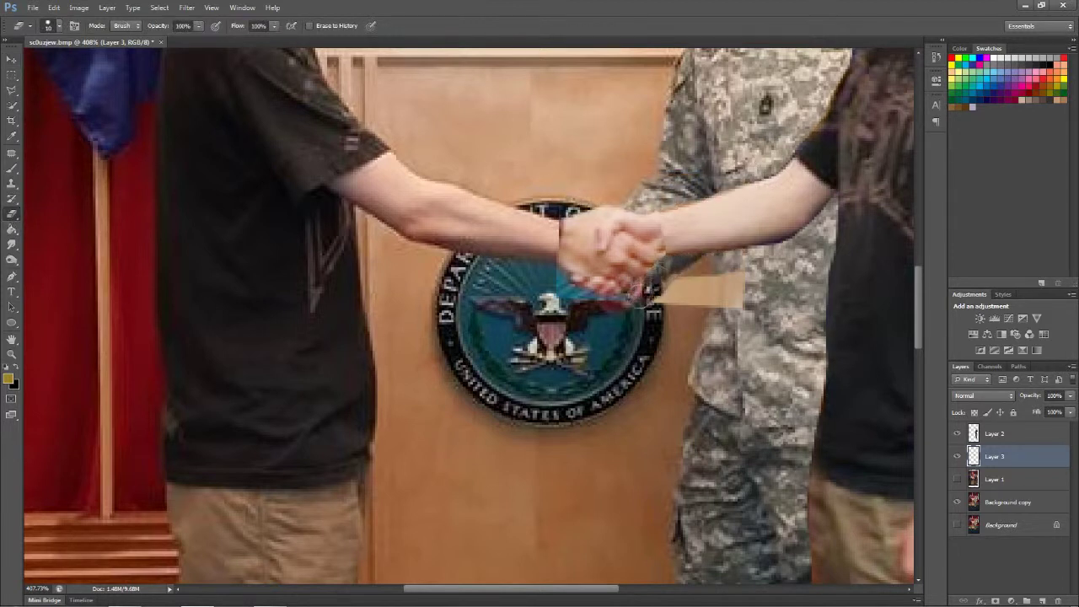
{"action": "left_click_drag", "start_coordinate": [742, 287], "coordinate": [659, 295]}
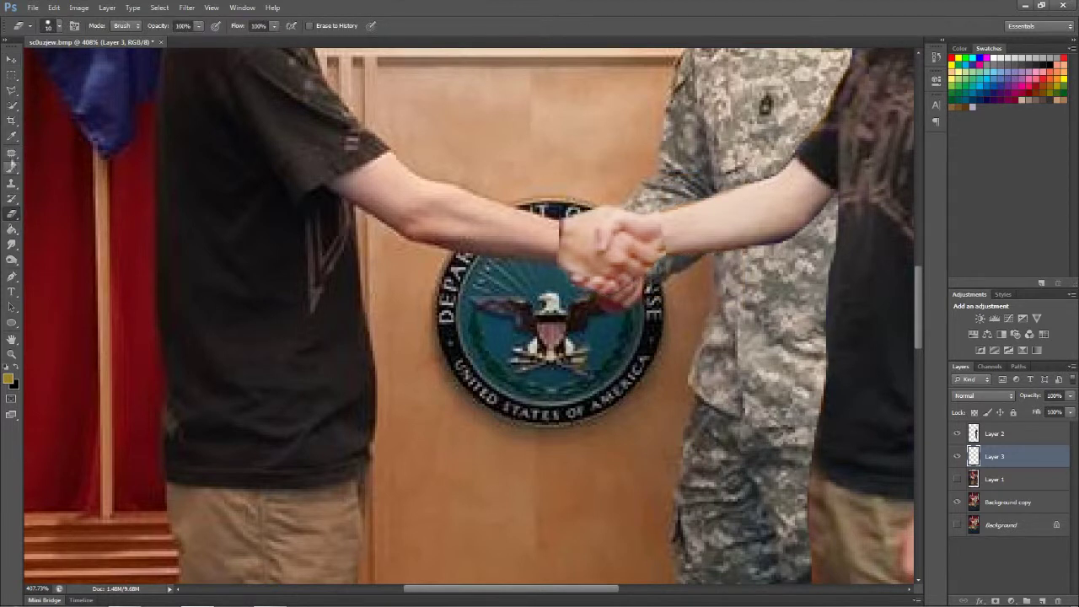
Duplicate the background copy layer to create Background copy 2.
{"action": "right_click", "coordinate": [11, 152]}
{"action": "left_click", "coordinate": [67, 176]}
{"action": "left_click", "coordinate": [1011, 502]}
{"action": "key", "text": "ctrl+j"}
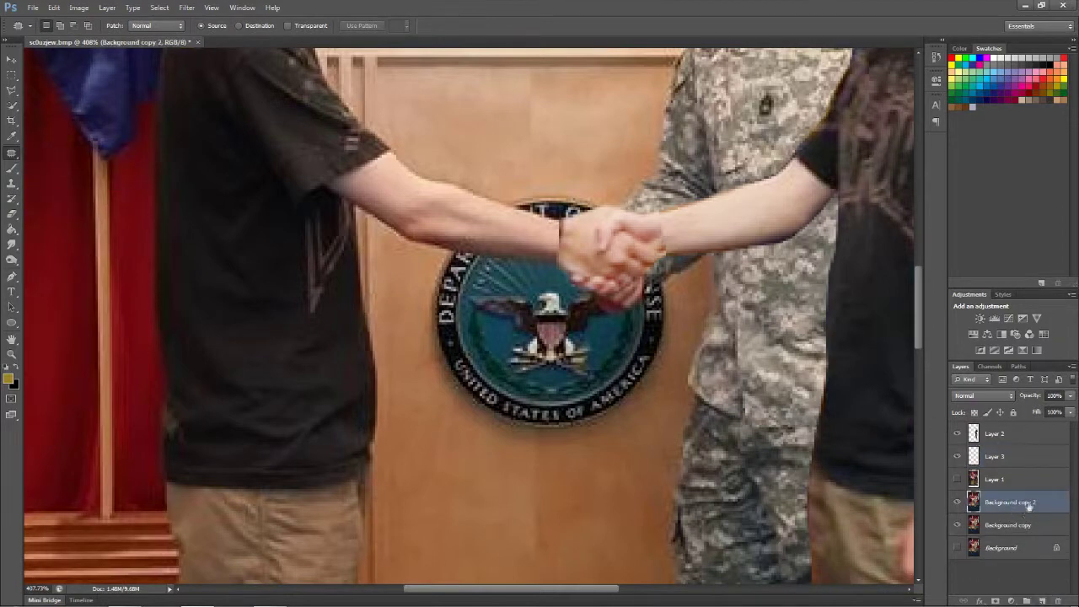
{"action": "right_click", "coordinate": [1027, 512]}
{"action": "left_click", "coordinate": [1003, 317]}
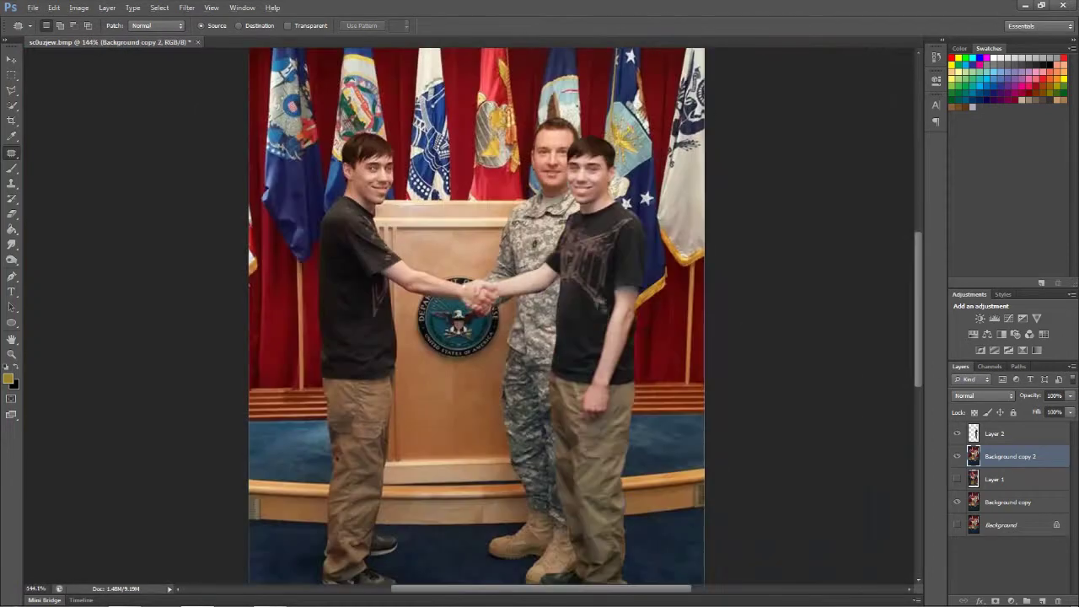
Copy the selected shoe to a new layer and move it under the right man's foot.
{"action": "scroll", "coordinate": [509, 502], "scroll_direction": "down", "scroll_amount": 3}
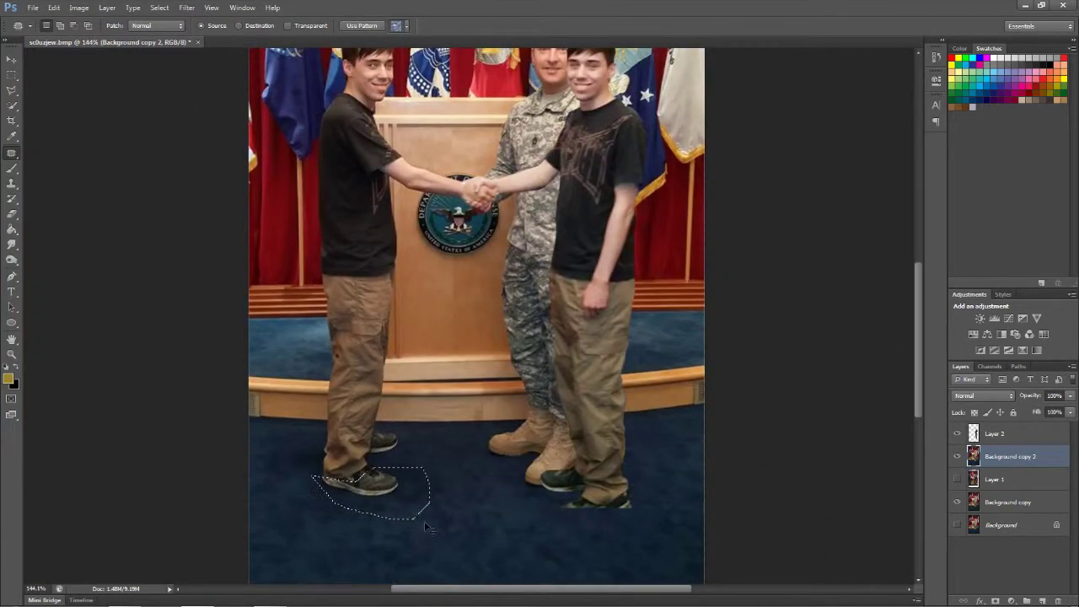
{"action": "key", "text": "ctrl+j"}
{"action": "key", "text": "ctrl+t"}
{"action": "left_click_drag", "start_coordinate": [404, 495], "coordinate": [608, 522]}
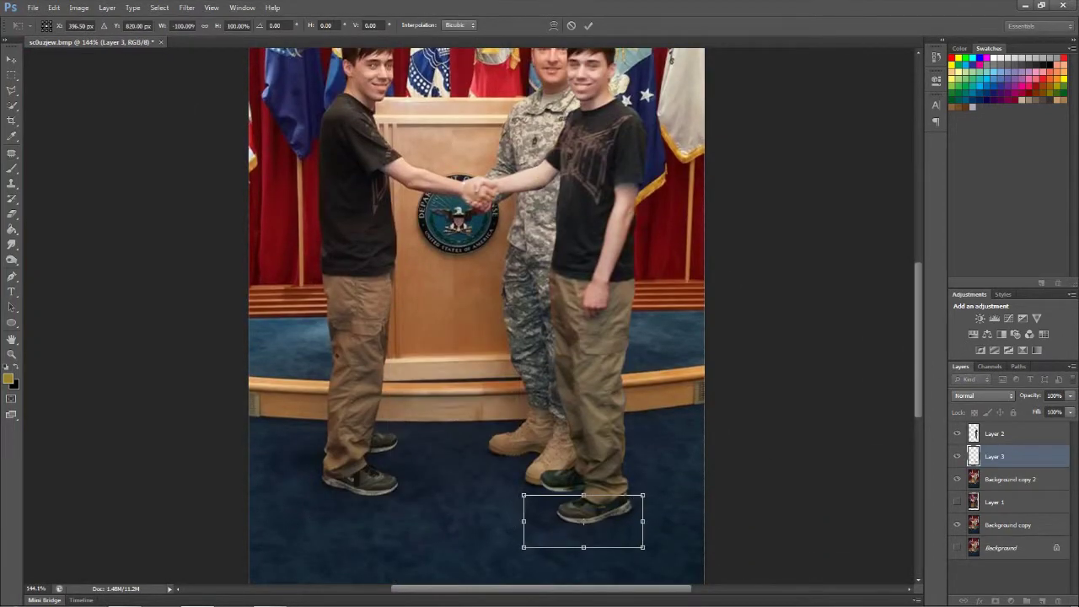
{"action": "key", "text": "Return"}
Discard the shoe copy and copy a rectangular area near his feet to a new layer.
{"action": "key", "text": "j"}
{"action": "right_click", "coordinate": [12, 153]}
{"action": "left_click", "coordinate": [67, 152]}
{"action": "key", "text": "Delete"}
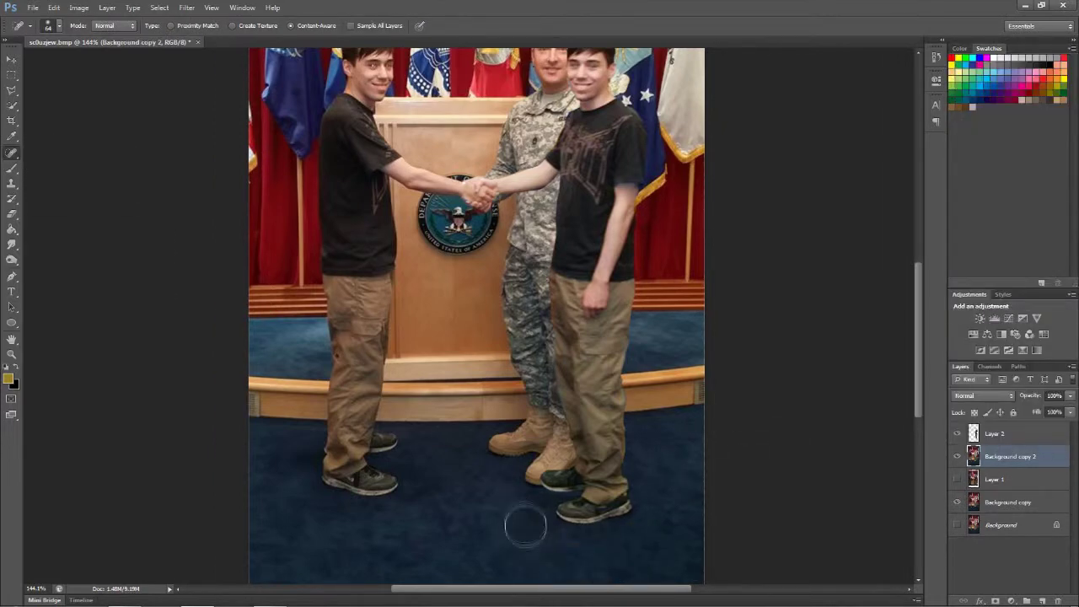
{"action": "scroll", "coordinate": [687, 438], "scroll_direction": "up", "scroll_amount": 3}
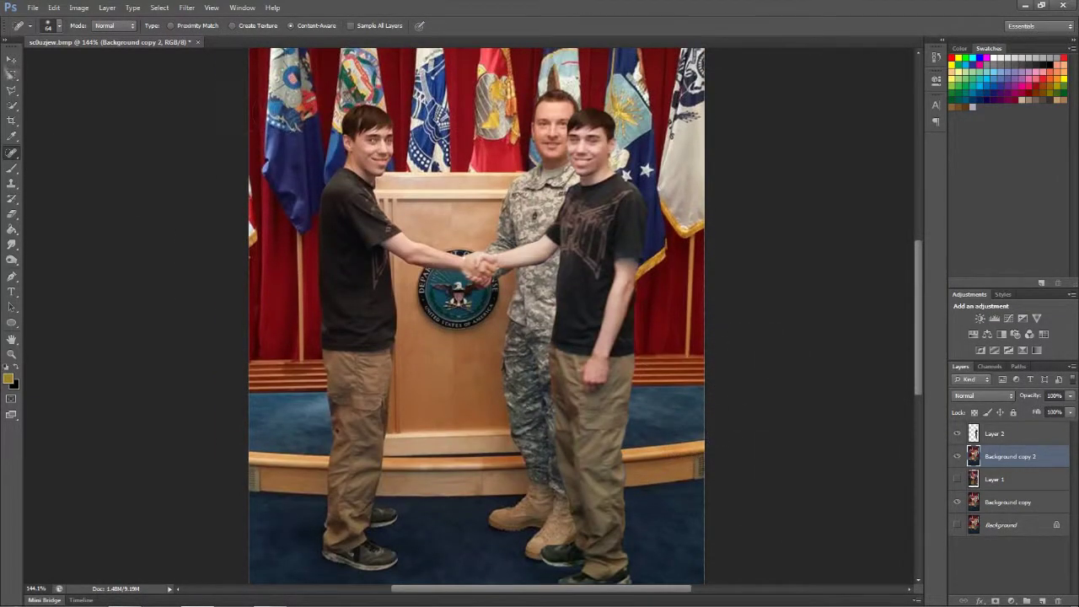
{"action": "key", "text": "m"}
{"action": "key", "text": "ctrl+j"}
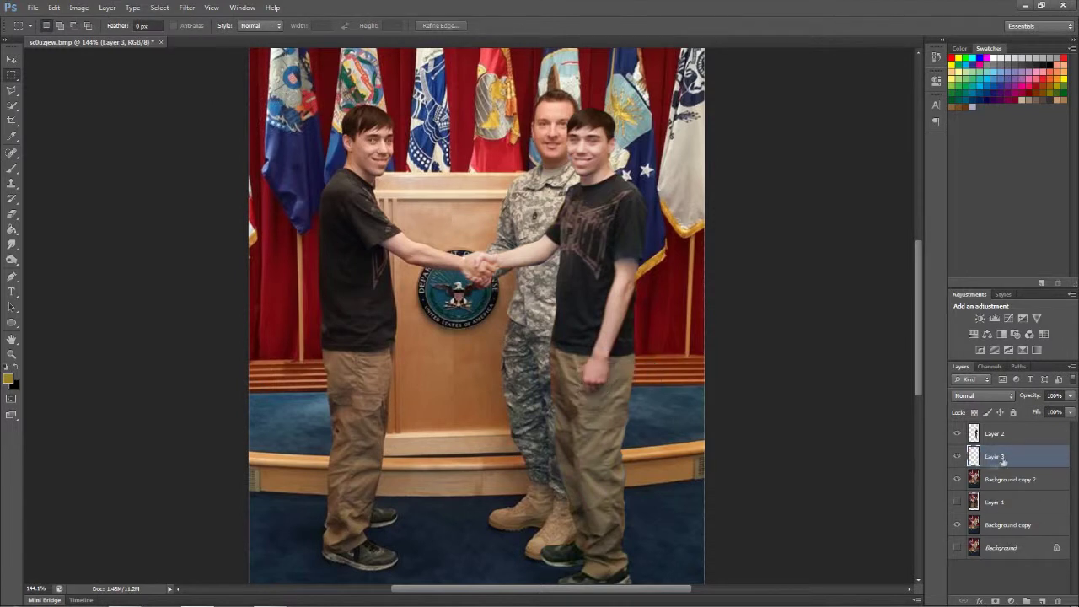
Move the copied hand patch above Layer 2 and up to the right man's arm.
{"action": "key", "text": "ctrl+t"}
{"action": "left_click_drag", "start_coordinate": [594, 375], "coordinate": [680, 339]}
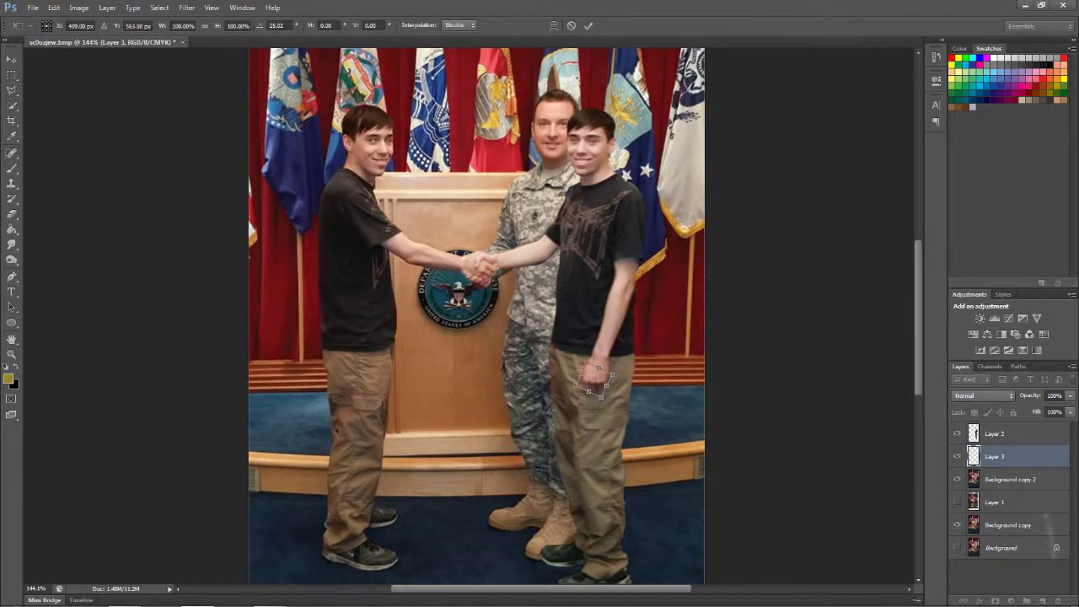
{"action": "key", "text": "Return"}
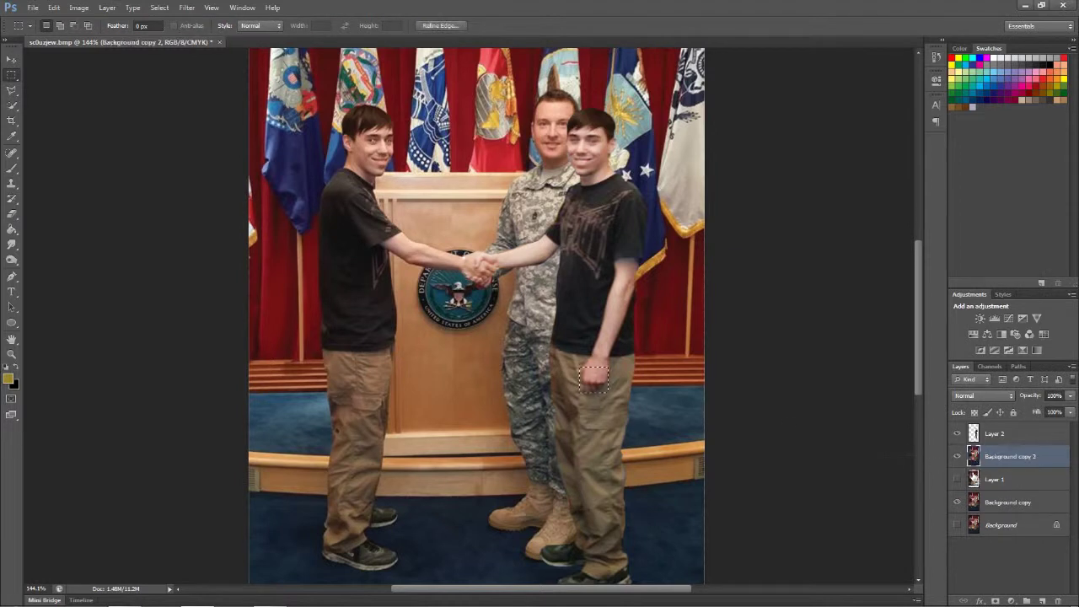
{"action": "key", "text": "ctrl+bracketright"}
{"action": "mouse_move", "coordinate": [591, 380]}
{"action": "left_mouse_down"}
{"action": "mouse_move", "coordinate": [628, 236]}
{"action": "mouse_move", "coordinate": [628, 189]}
{"action": "left_mouse_up"}
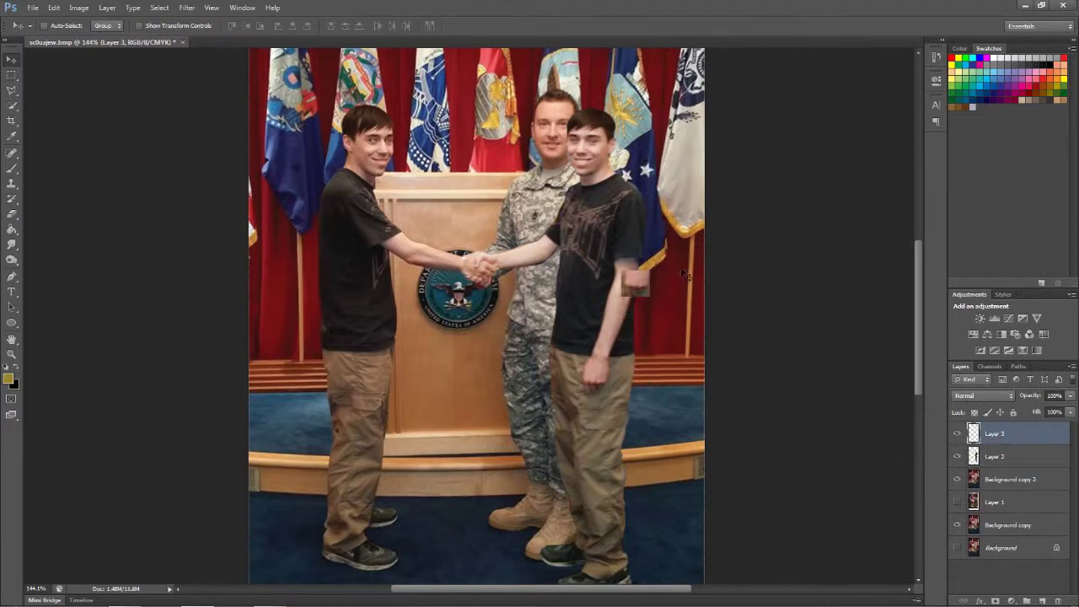
Rotate and squash the hand patch so it sits against the upper arm.
{"action": "key", "text": "ctrl+t"}
{"action": "left_click_drag", "start_coordinate": [684, 215], "coordinate": [710, 333]}
{"action": "key", "text": "Return"}
{"action": "key", "text": "ctrl+t"}
{"action": "left_click_drag", "start_coordinate": [641, 297], "coordinate": [647, 275]}
{"action": "key", "text": "Return"}
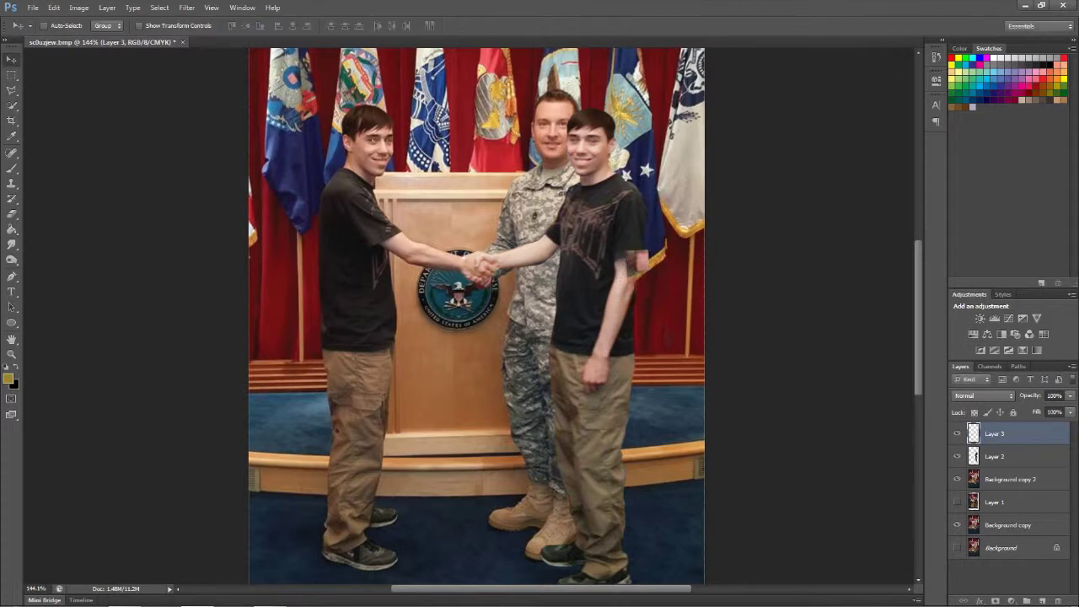
Erase the patch edges and add Background copy 3 at the top of the stack.
{"action": "scroll", "coordinate": [675, 325], "scroll_direction": "up", "scroll_amount": 5, "text": "alt"}
{"action": "key", "text": "e"}
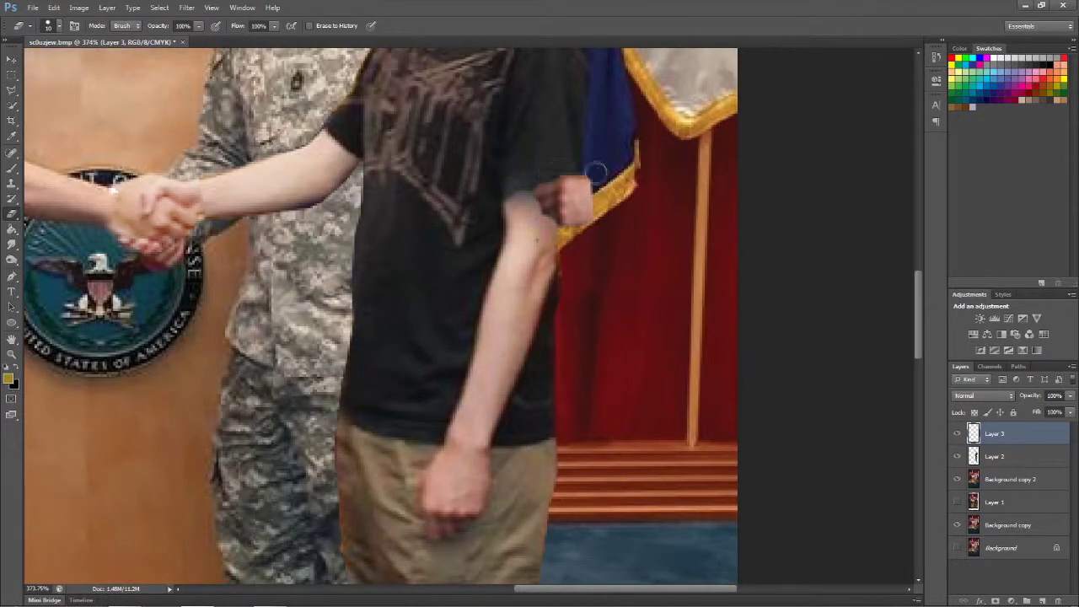
{"action": "scroll", "coordinate": [646, 296], "scroll_direction": "down", "scroll_amount": 1, "text": "alt"}
{"action": "scroll", "coordinate": [646, 296], "scroll_direction": "down", "scroll_amount": 4, "text": "alt"}
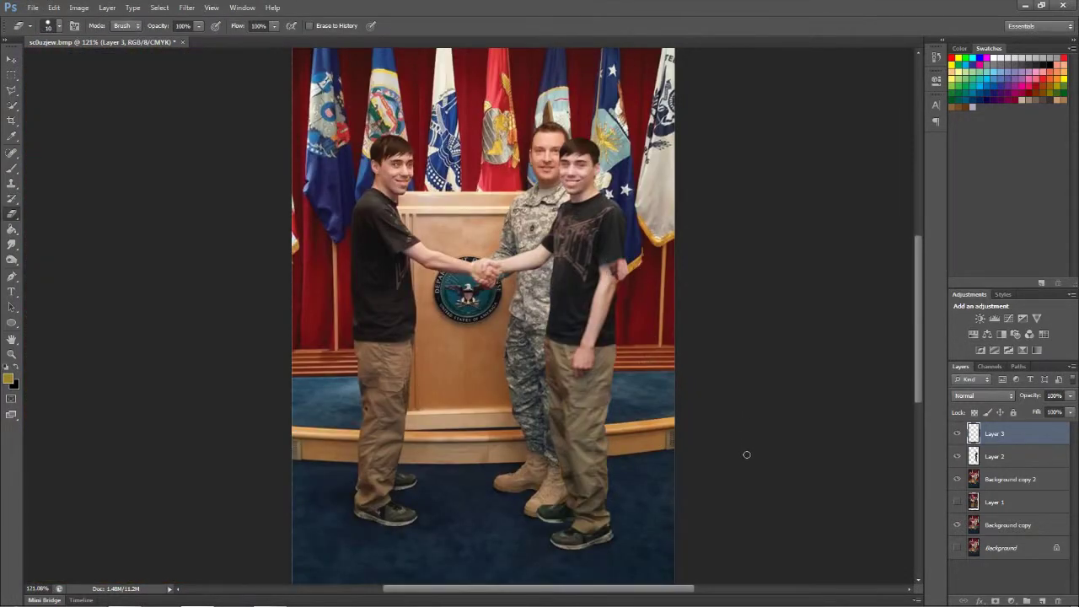
{"action": "left_click_drag", "start_coordinate": [747, 454], "coordinate": [676, 513]}
{"action": "left_click_drag", "start_coordinate": [1007, 524], "coordinate": [1043, 601]}
{"action": "key", "text": "ctrl+shift+bracketright"}
Copy the selected hand to a new layer, hide Background copy 3, and rotate the hand upward.
{"action": "key", "text": "m"}
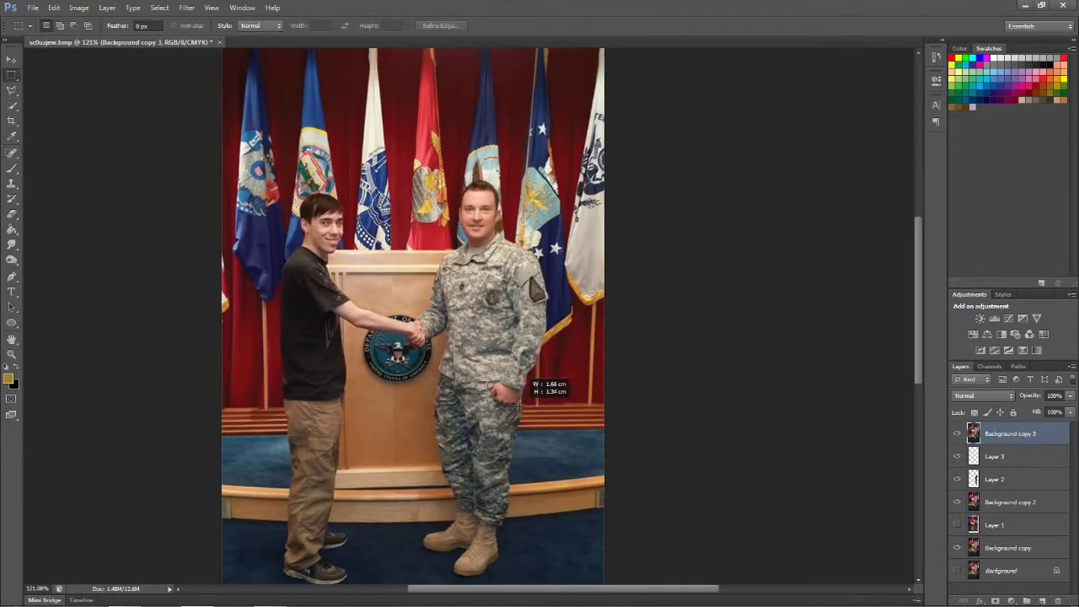
{"action": "key", "text": "ctrl+j"}
{"action": "left_click", "coordinate": [957, 456]}
{"action": "key", "text": "ctrl+t"}
{"action": "left_click_drag", "start_coordinate": [504, 397], "coordinate": [538, 353]}
{"action": "key", "text": "Return"}
{"action": "scroll", "coordinate": [556, 371], "scroll_direction": "up", "scroll_amount": 5}
Lasso the arm area on Background copy 3 onto new Layer 5 and hide the source.
{"action": "key", "text": "e"}
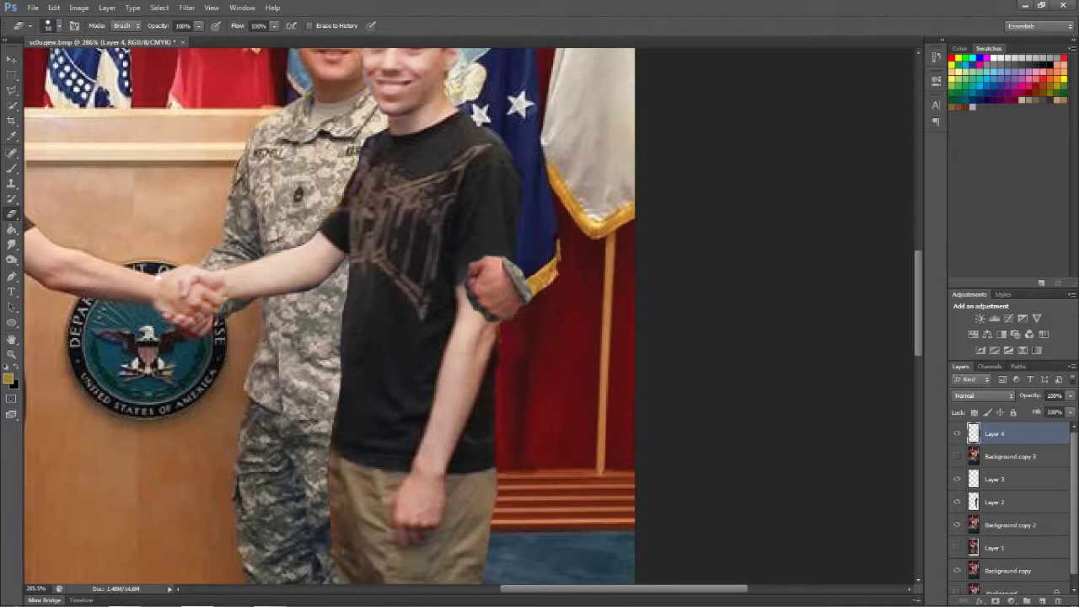
{"action": "scroll", "coordinate": [551, 372], "scroll_direction": "down", "scroll_amount": 5}
{"action": "left_click", "coordinate": [1010, 456]}
{"action": "key", "text": "l"}
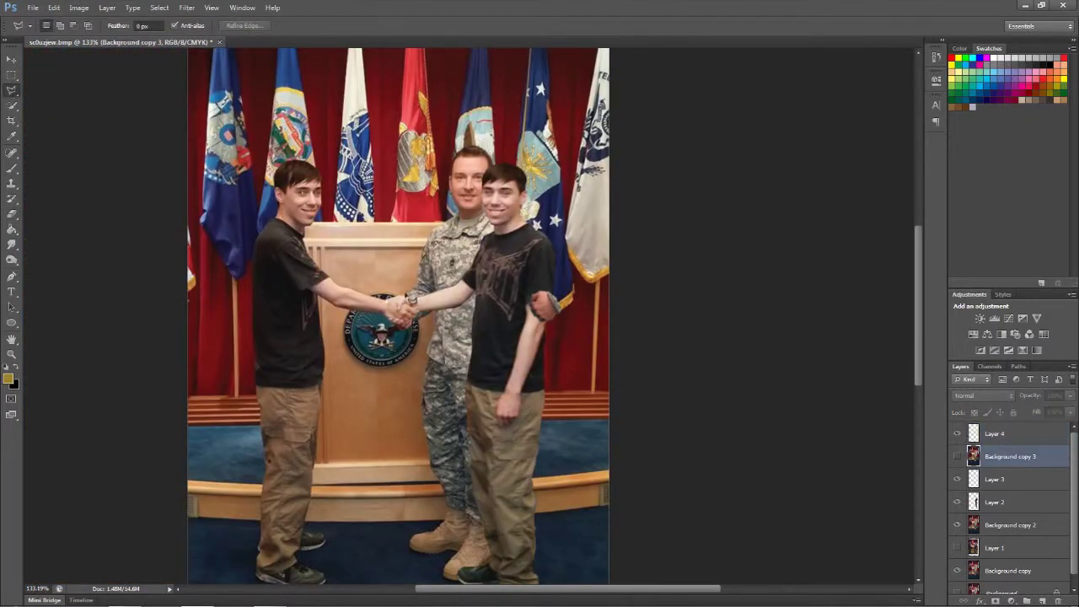
{"action": "key", "text": "ctrl+j"}
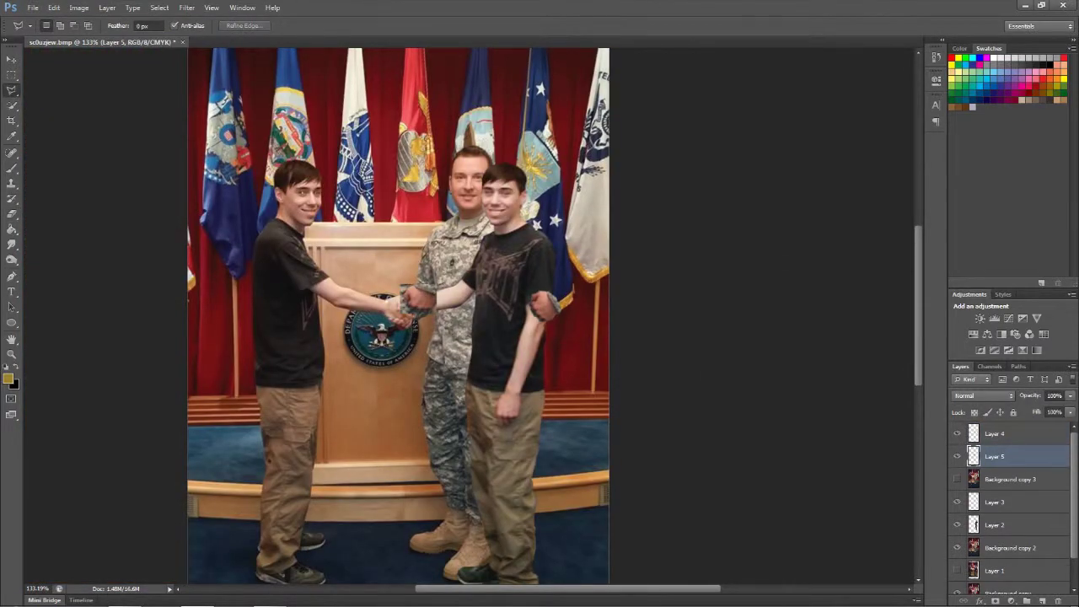
{"action": "left_click", "coordinate": [957, 479]}
{"action": "key", "text": "v"}
{"action": "left_click", "coordinate": [957, 479]}
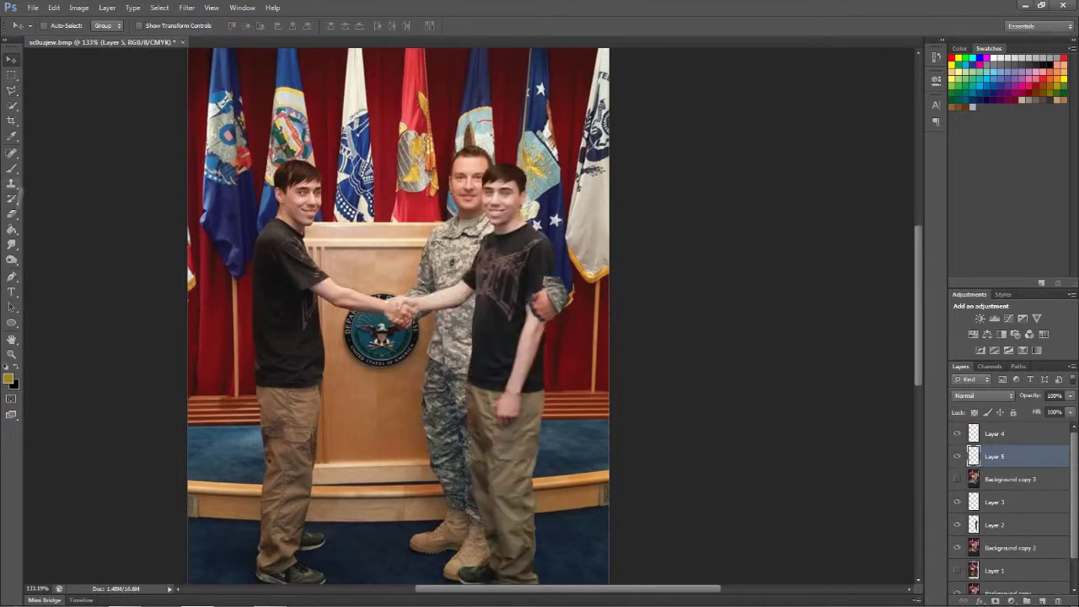
Erase the patch edges, then brighten Layer 4 with Curves, lifting midtones and a shadow point to 58.
{"action": "key", "text": "e"}
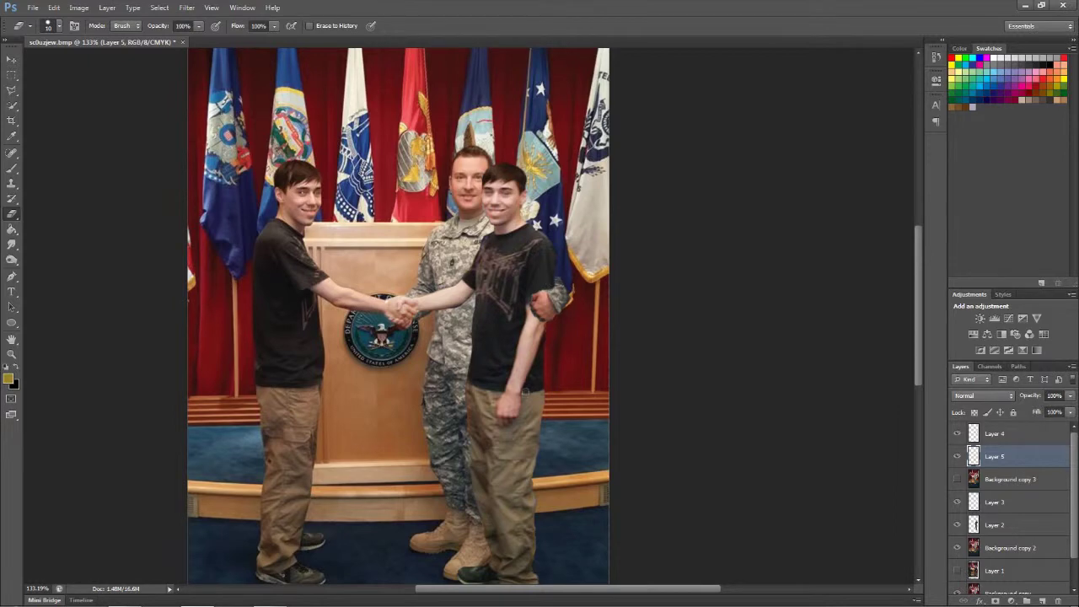
{"action": "scroll", "coordinate": [686, 374], "scroll_direction": "down", "scroll_amount": 3}
{"action": "scroll", "coordinate": [686, 373], "scroll_direction": "up", "scroll_amount": 4}
{"action": "left_click", "coordinate": [995, 433]}
{"action": "left_click", "coordinate": [80, 8]}
{"action": "left_click", "coordinate": [225, 59]}
{"action": "left_click_drag", "start_coordinate": [872, 282], "coordinate": [872, 258]}
{"action": "mouse_move", "coordinate": [825, 322]}
{"action": "left_mouse_down"}
{"action": "mouse_move", "coordinate": [826, 337]}
{"action": "mouse_move", "coordinate": [829, 328]}
{"action": "left_mouse_up"}
{"action": "key", "text": "Return"}
{"action": "scroll", "coordinate": [585, 253], "scroll_direction": "down", "scroll_amount": 3}
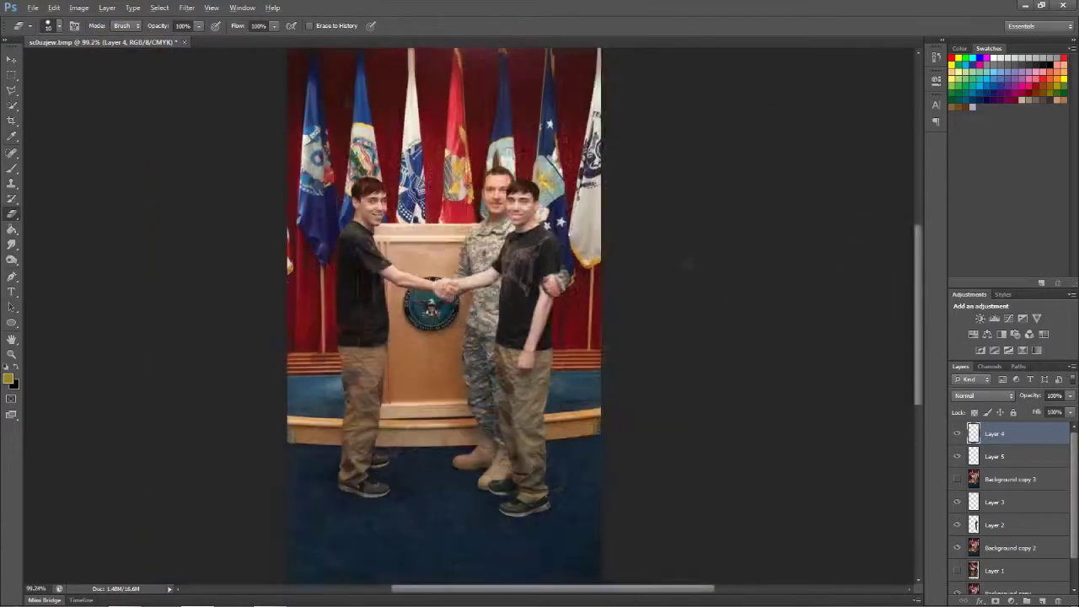
Add a new empty layer above Layer 2.
{"action": "key", "text": "e"}
{"action": "scroll", "coordinate": [500, 229], "scroll_direction": "up", "scroll_amount": 4}
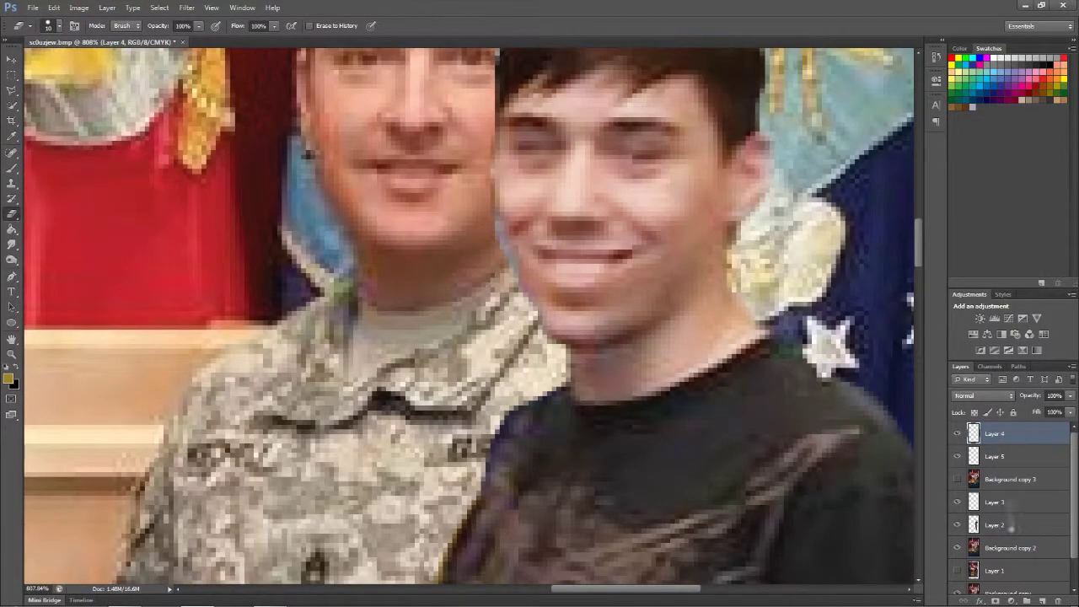
{"action": "left_click", "coordinate": [1011, 525]}
{"action": "left_click_drag", "start_coordinate": [470, 208], "coordinate": [535, 301]}
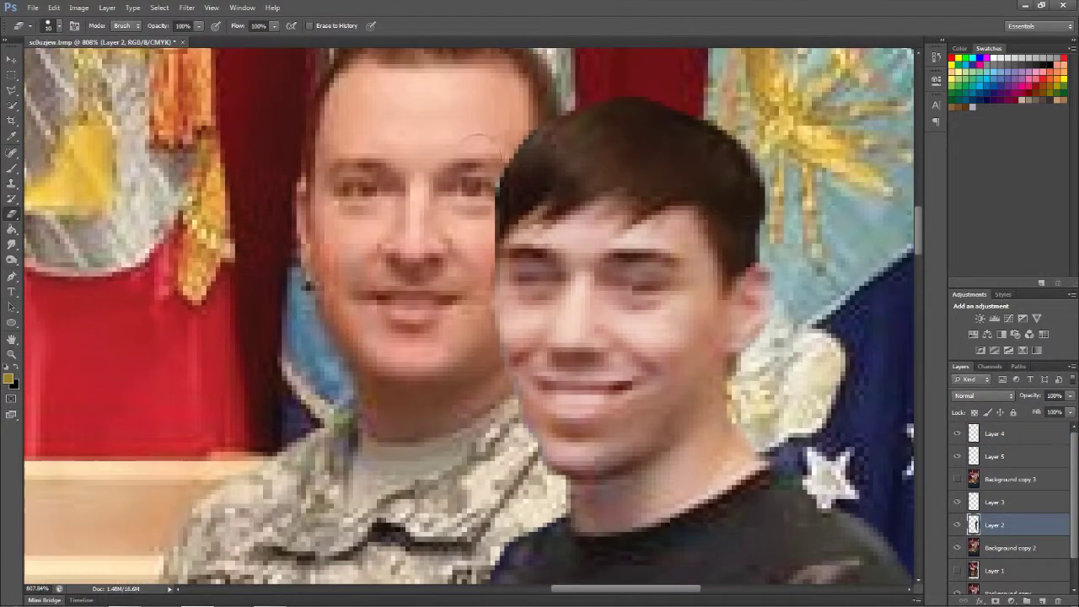
{"action": "scroll", "coordinate": [472, 379], "scroll_direction": "down", "scroll_amount": 6}
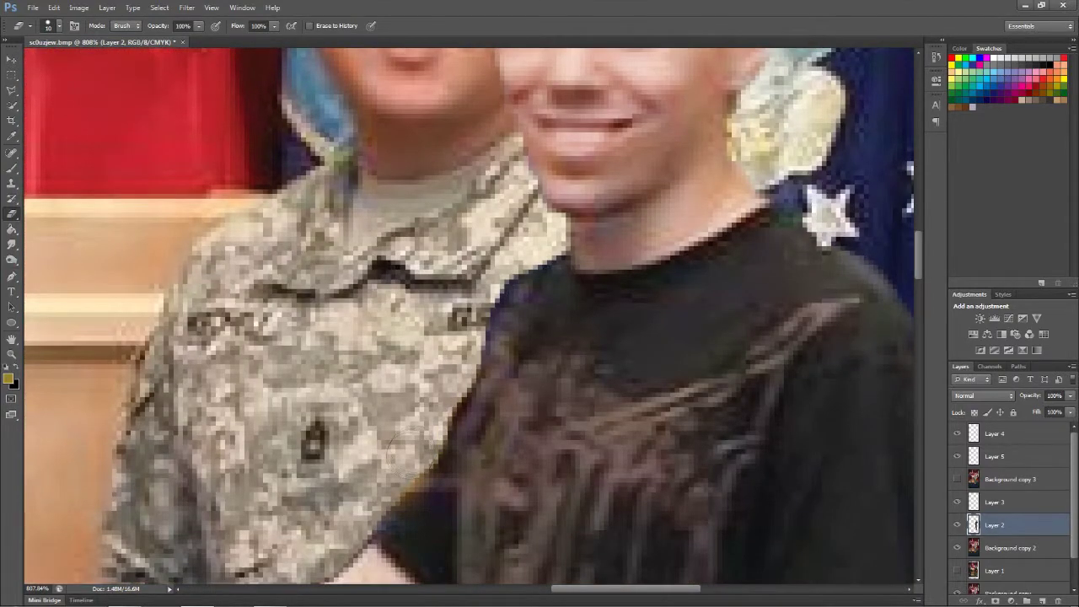
{"action": "scroll", "coordinate": [503, 358], "scroll_direction": "up", "scroll_amount": 5}
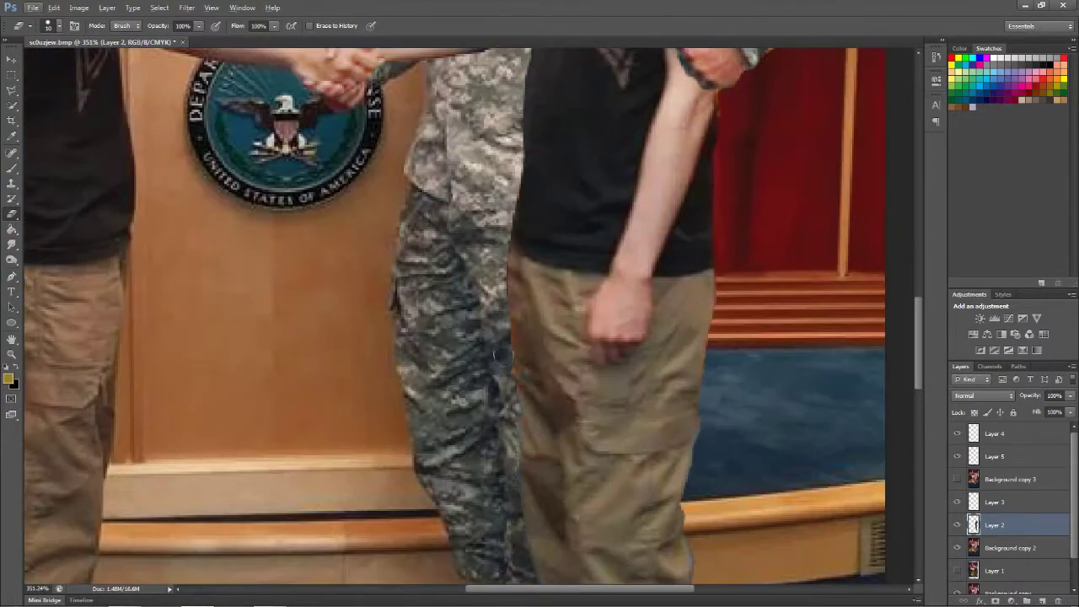
{"action": "left_click", "coordinate": [1043, 600]}
Paint grey over the second boy's trousers, set the layer to Color blend at about 46% opacity.
{"action": "key", "text": "b"}
{"action": "right_click", "coordinate": [524, 415]}
{"action": "left_click_drag", "start_coordinate": [489, 236], "coordinate": [489, 464]}
{"action": "left_click", "coordinate": [985, 396]}
{"action": "left_click", "coordinate": [970, 386]}
{"action": "left_click_drag", "start_coordinate": [1071, 395], "coordinate": [1042, 410]}
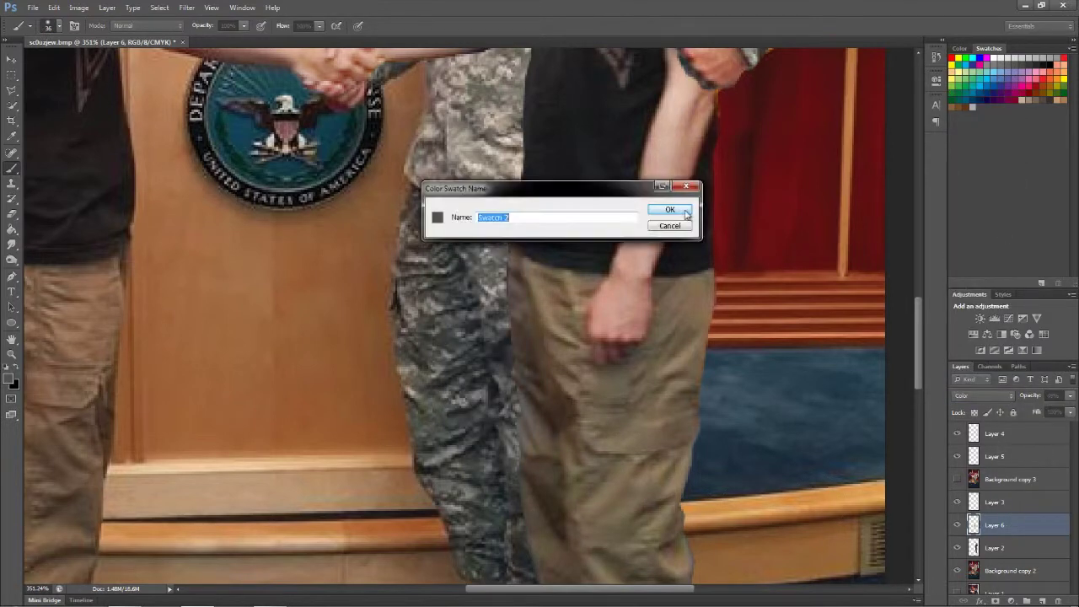
Return to Layer 5 with the Eraser to clean its edges.
{"action": "scroll", "coordinate": [456, 321], "scroll_direction": "down", "scroll_amount": 5}
{"action": "scroll", "coordinate": [763, 265], "scroll_direction": "up", "scroll_amount": 5}
{"action": "scroll", "coordinate": [764, 265], "scroll_direction": "up", "scroll_amount": 3}
{"action": "left_click", "coordinate": [995, 456]}
{"action": "key", "text": "e"}
{"action": "scroll", "coordinate": [642, 346], "scroll_direction": "down", "scroll_amount": 5}
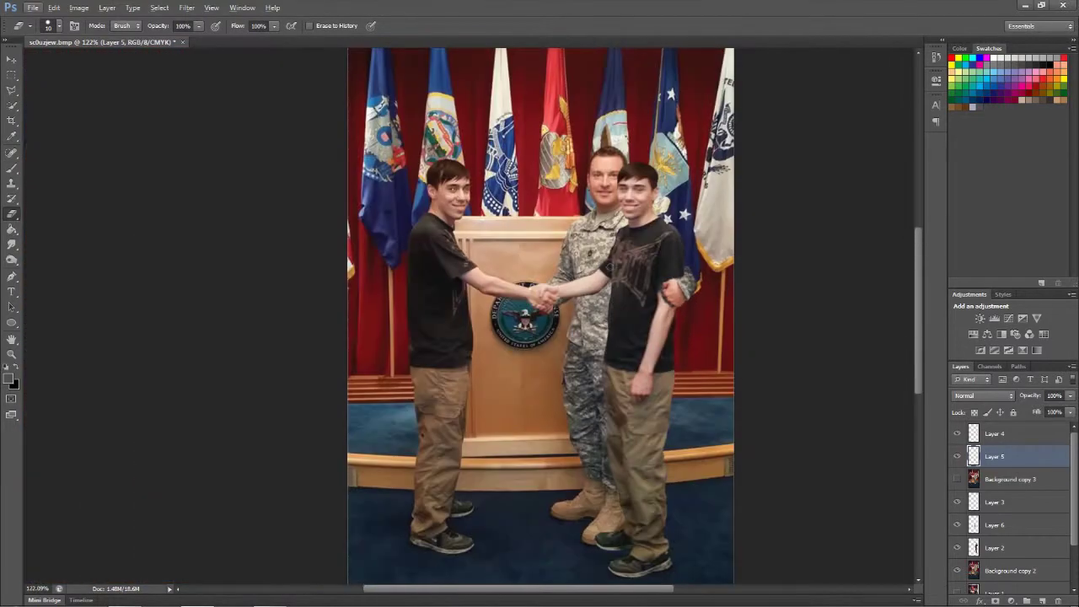
Add the two-line title 'tag team / twins of the year' in 72 pt above the group.
{"action": "scroll", "coordinate": [747, 248], "scroll_direction": "down", "scroll_amount": 1}
{"action": "scroll", "coordinate": [747, 248], "scroll_direction": "down", "scroll_amount": 3}
{"action": "scroll", "coordinate": [665, 256], "scroll_direction": "up", "scroll_amount": 2}
{"action": "left_click", "coordinate": [995, 434]}
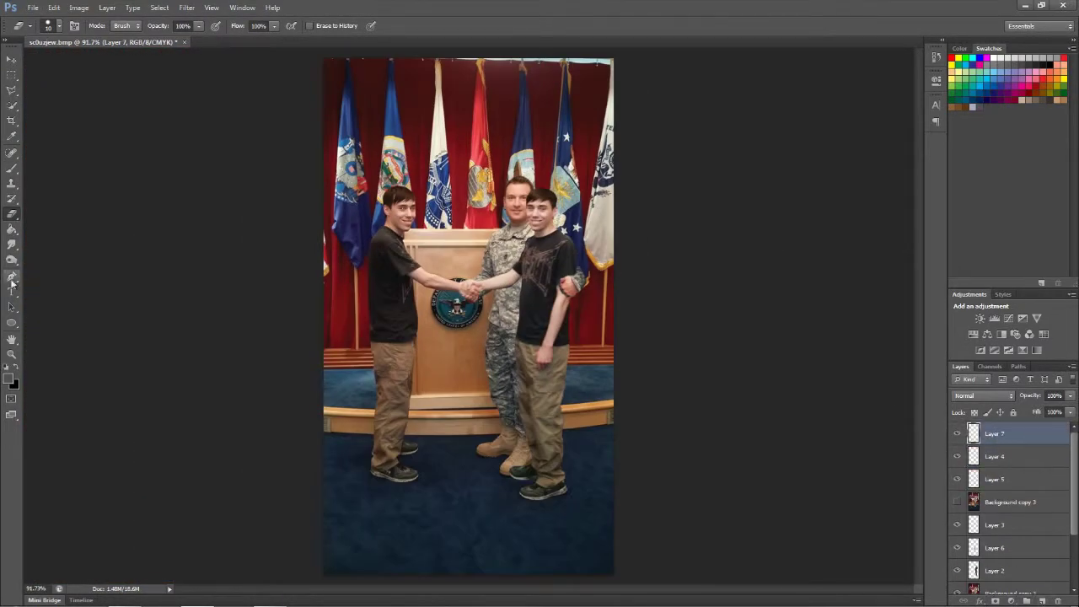
{"action": "left_click", "coordinate": [12, 291]}
{"action": "left_click", "coordinate": [371, 126]}
{"action": "left_click", "coordinate": [243, 26]}
{"action": "left_click", "coordinate": [270, 219]}
{"action": "type", "text": "am twins of the"}
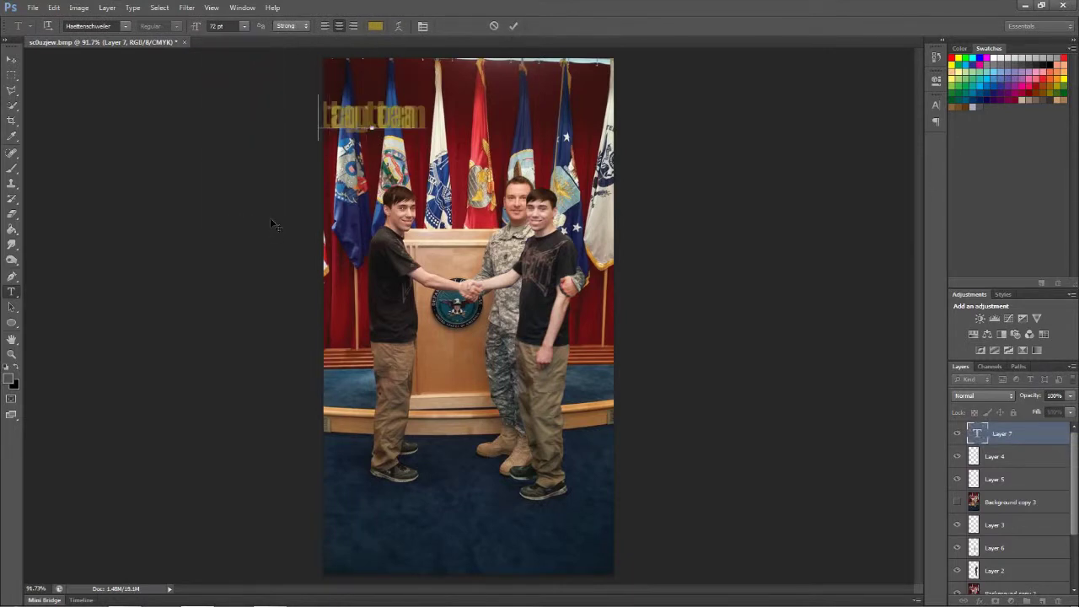
{"action": "type", "text": " year"}
{"action": "key", "text": "Return"}
Commit the text and give the title a Stroke layer style.
{"action": "key", "text": "ctrl+Return"}
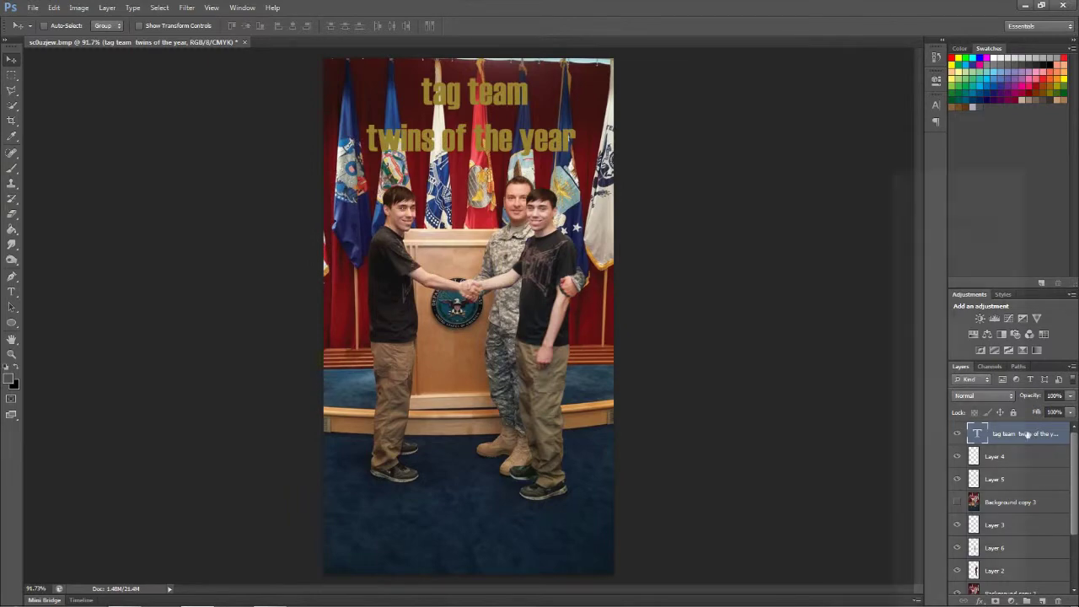
{"action": "double_click", "coordinate": [1037, 433]}
{"action": "left_click", "coordinate": [687, 384]}
{"action": "left_click", "coordinate": [690, 383]}
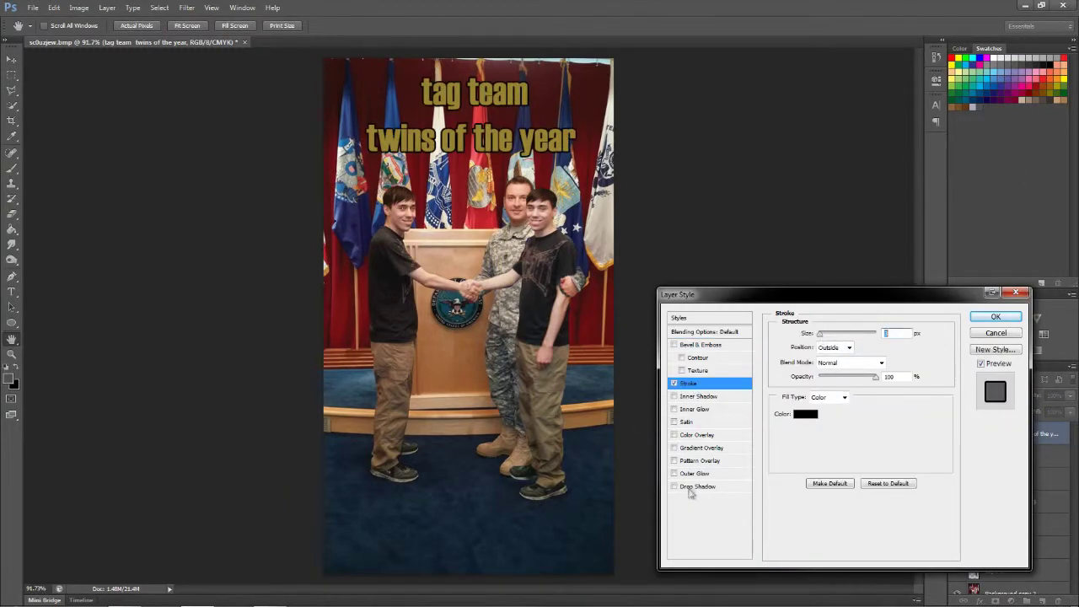
Add an orange-to-yellow Gradient Overlay to the title and confirm its layer styles.
{"action": "left_click", "coordinate": [701, 448]}
{"action": "left_click", "coordinate": [847, 361]}
{"action": "left_click", "coordinate": [639, 127]}
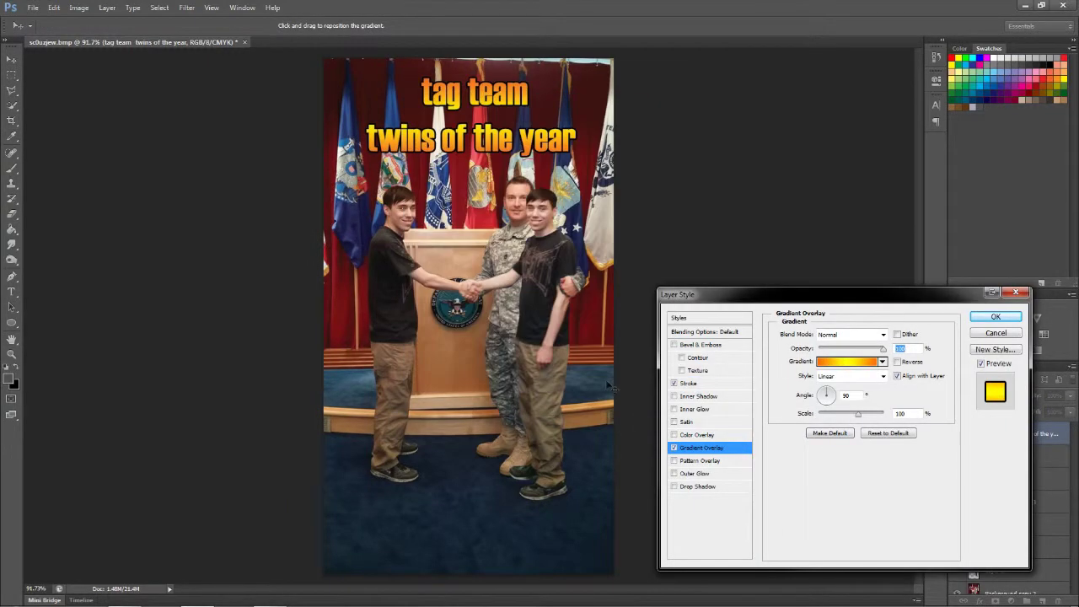
{"action": "left_click", "coordinate": [996, 316]}
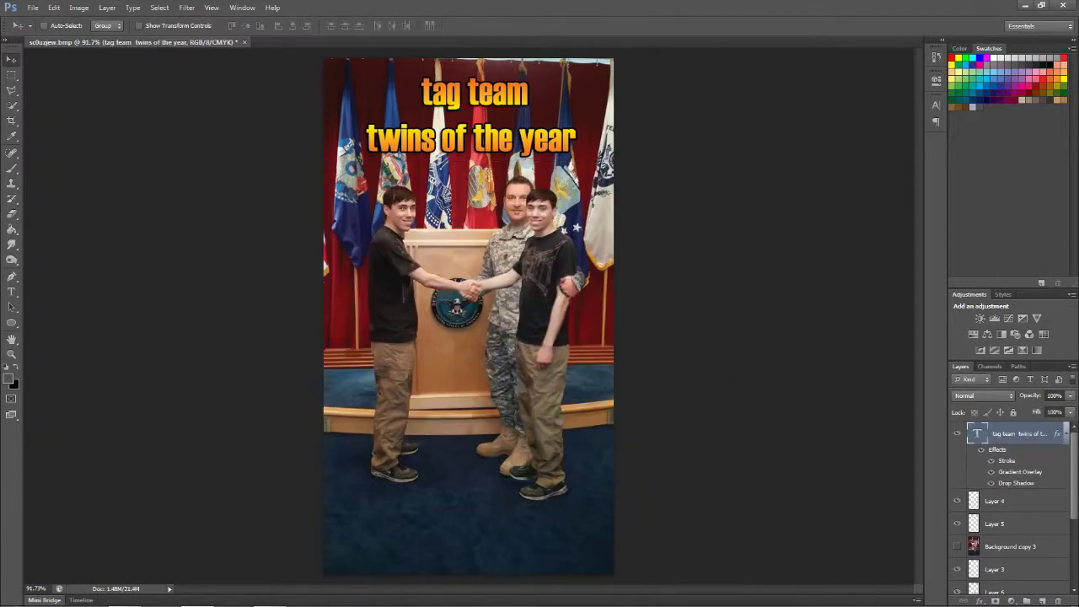
Scale the WWE logo down onto the podium below the seal, then fit the image on screen.
{"action": "left_click", "coordinate": [532, 285]}
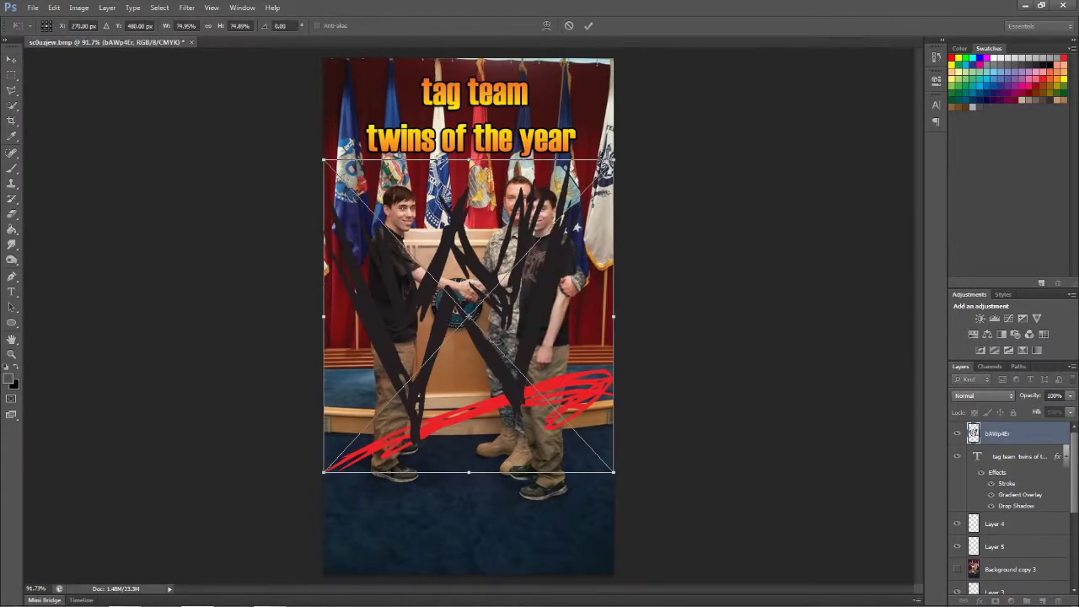
{"action": "left_click_drag", "start_coordinate": [608, 194], "coordinate": [451, 358]}
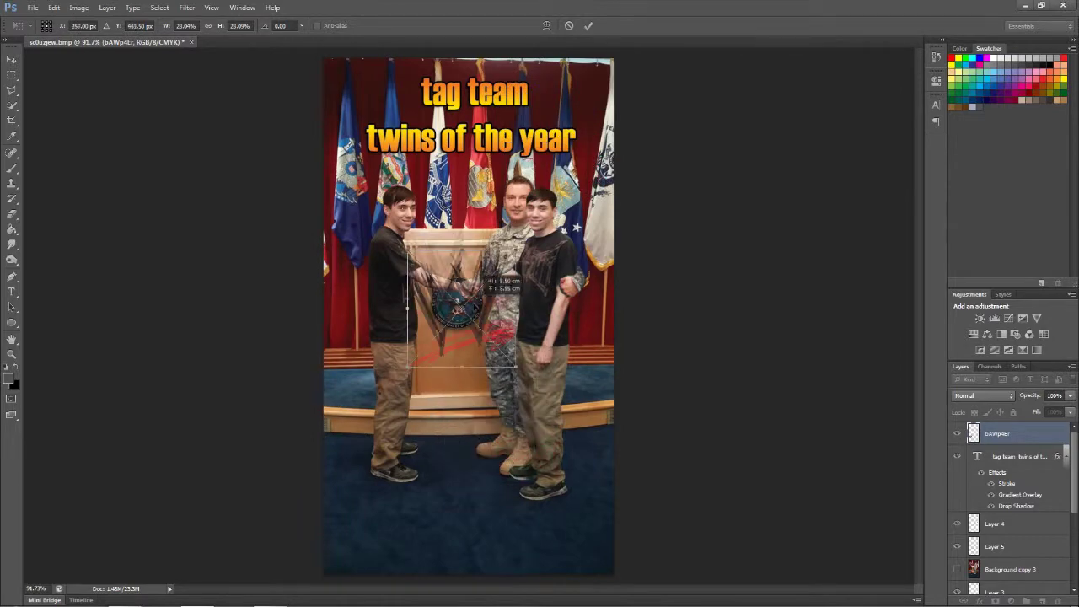
{"action": "key", "text": "Return"}
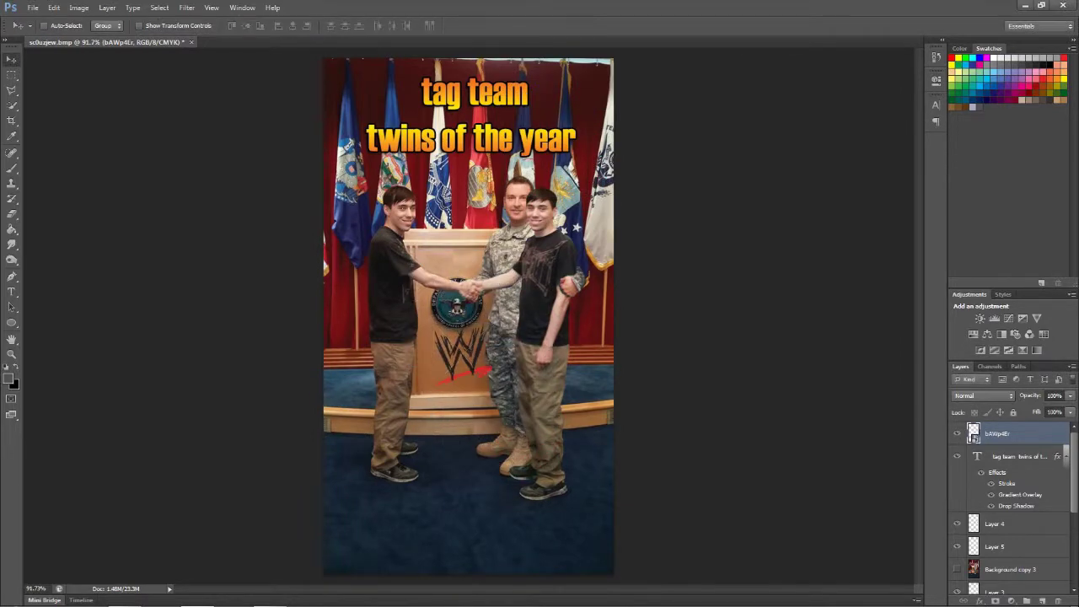
{"action": "scroll", "coordinate": [494, 385], "scroll_direction": "up", "scroll_amount": 5}
{"action": "key", "text": "e"}
{"action": "double_click", "coordinate": [1007, 439]}
{"action": "key", "text": "Escape"}
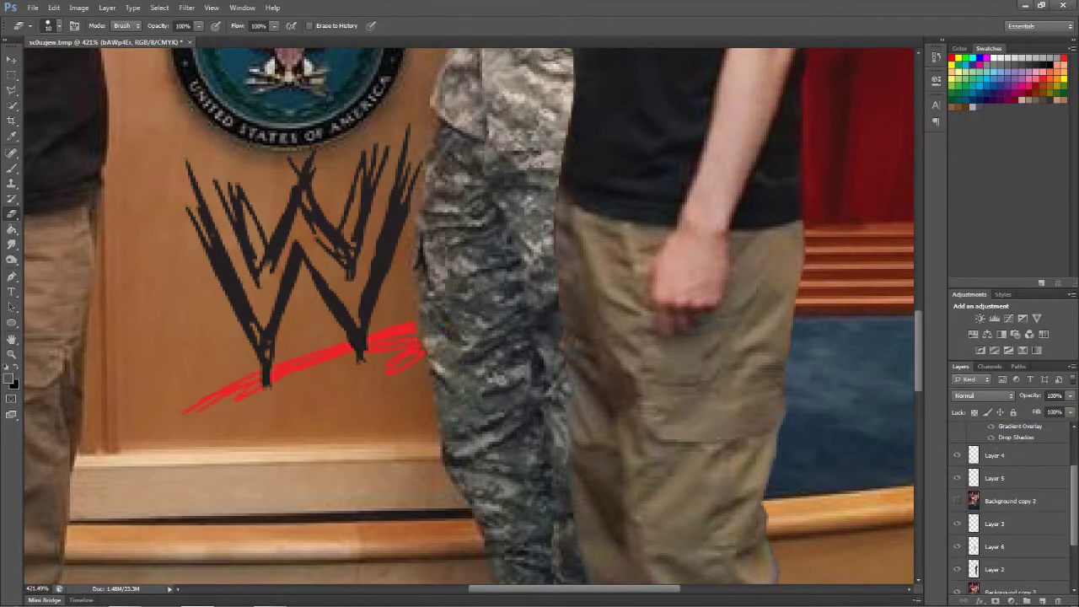
{"action": "key", "text": "ctrl+0"}
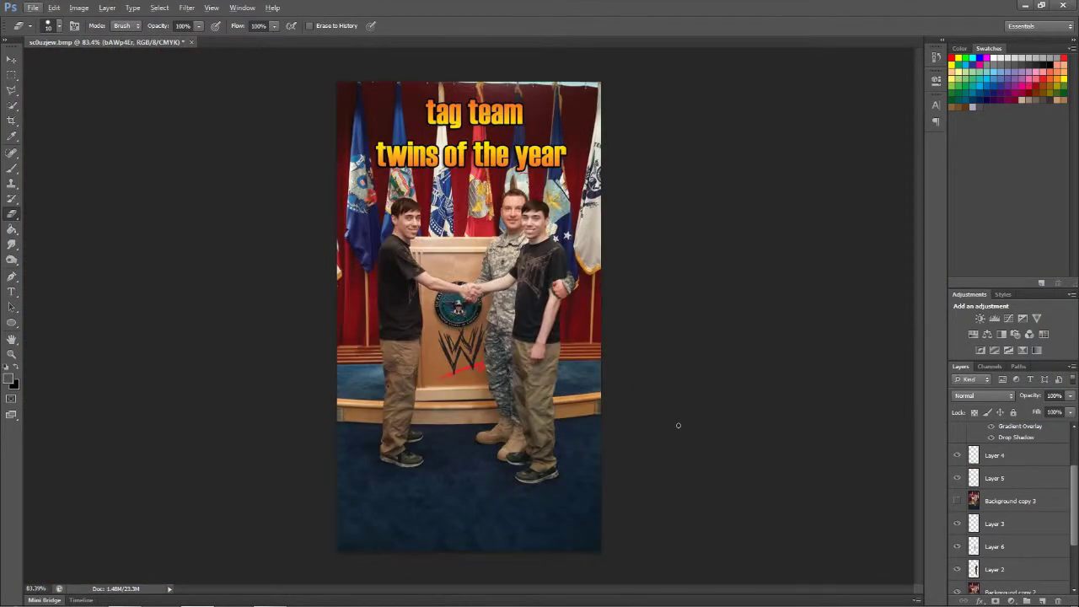
{"action": "scroll", "coordinate": [991, 469], "scroll_direction": "up", "scroll_amount": 3}
Hide the title text and WWE logo layers.
{"action": "left_click", "coordinate": [957, 462]}
{"action": "scroll", "coordinate": [991, 469], "scroll_direction": "down", "scroll_amount": 5}
{"action": "scroll", "coordinate": [957, 498], "scroll_direction": "up", "scroll_amount": 5}
{"action": "scroll", "coordinate": [957, 497], "scroll_direction": "down", "scroll_amount": 5}
{"action": "scroll", "coordinate": [956, 481], "scroll_direction": "up", "scroll_amount": 5}
{"action": "left_click", "coordinate": [957, 433]}
Save the image as the JPEG sc0uzjew.jpg, accepting the default JPEG options.
{"action": "left_click", "coordinate": [33, 7]}
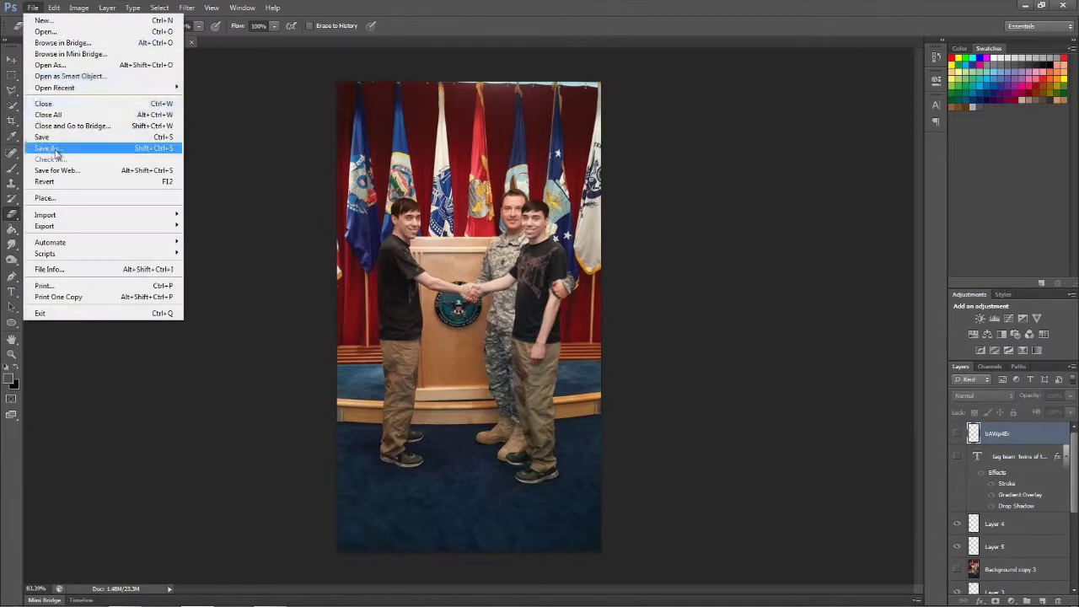
{"action": "left_click", "coordinate": [51, 152]}
{"action": "left_click", "coordinate": [561, 307]}
{"action": "left_click", "coordinate": [540, 337]}
{"action": "left_click", "coordinate": [405, 167]}
{"action": "key", "text": "Return"}
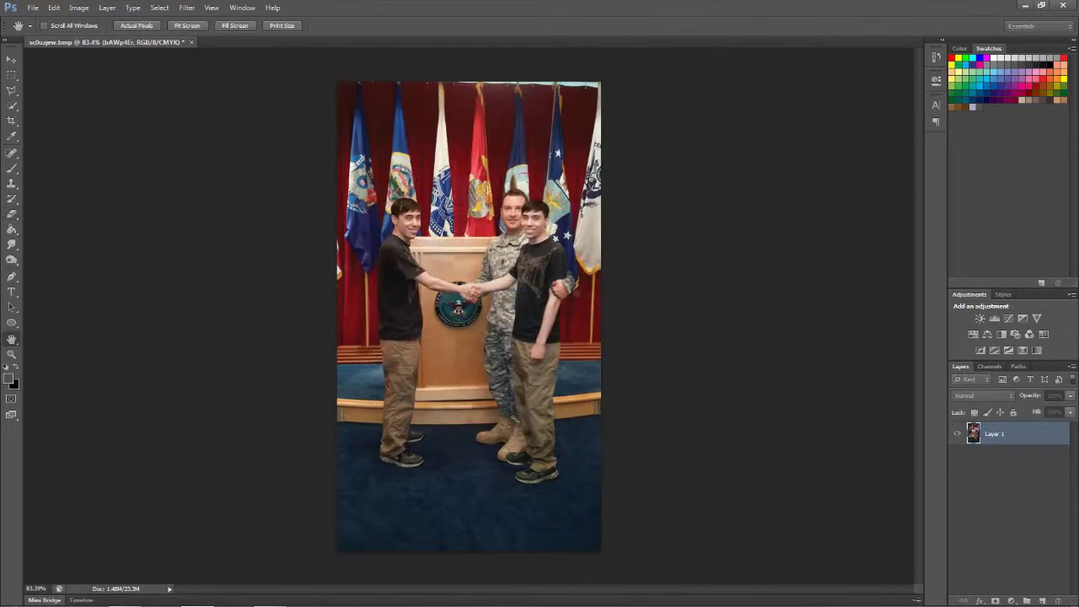
{"action": "key", "text": "Return"}
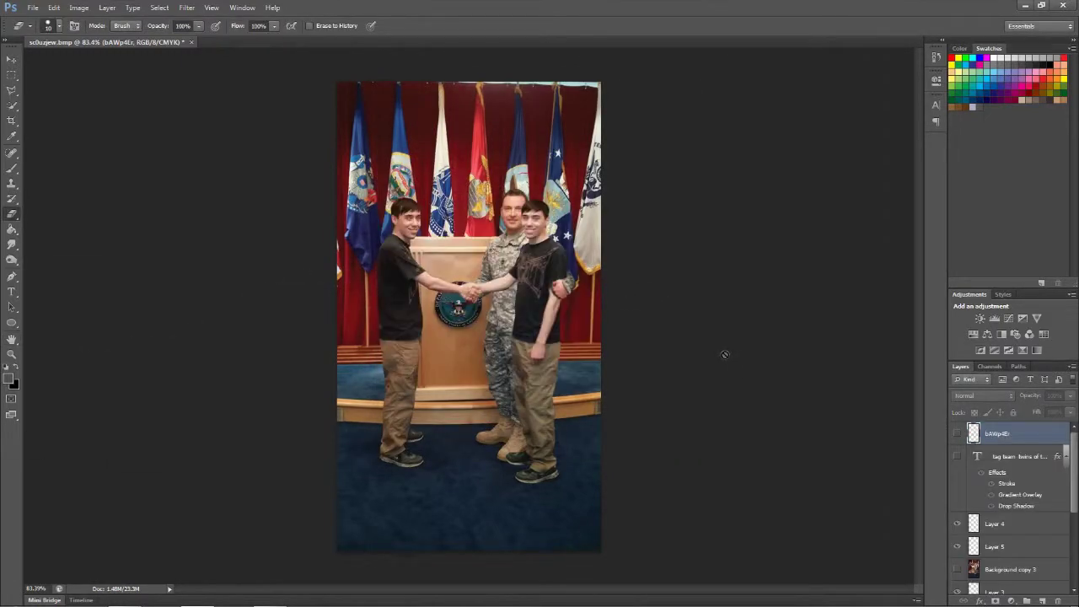